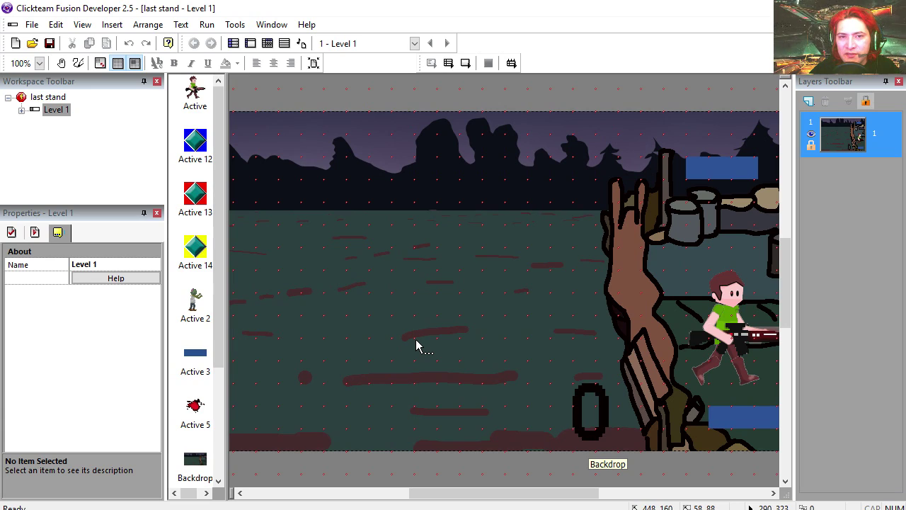
Test-run the last stand game, moving the character up and down and shooting at the zombies, and close the test window
middle_click_drag(416, 339, 455, 322)
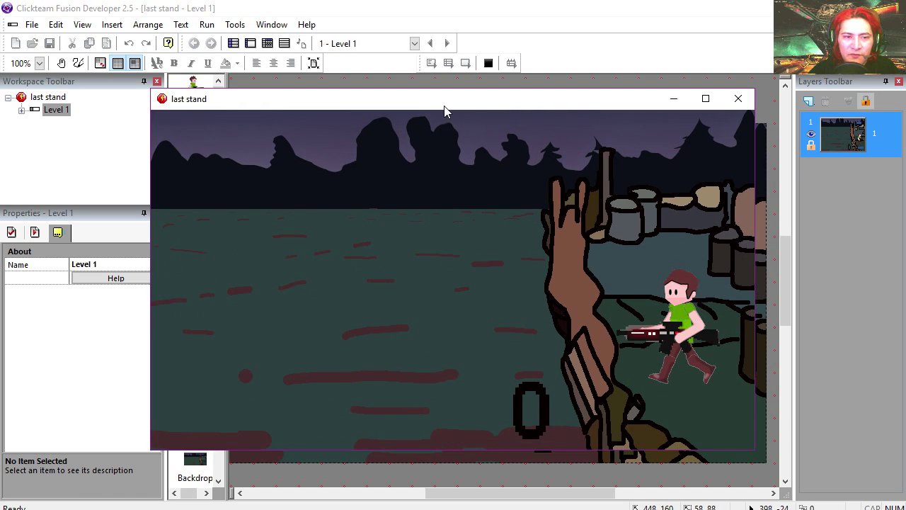
left_click_drag(446, 105, 446, 62)
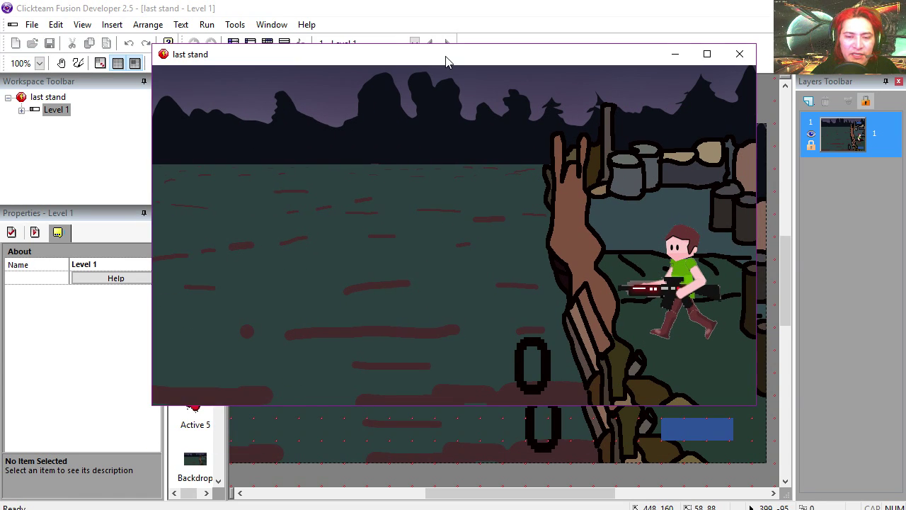
key("Down")
key("Up")
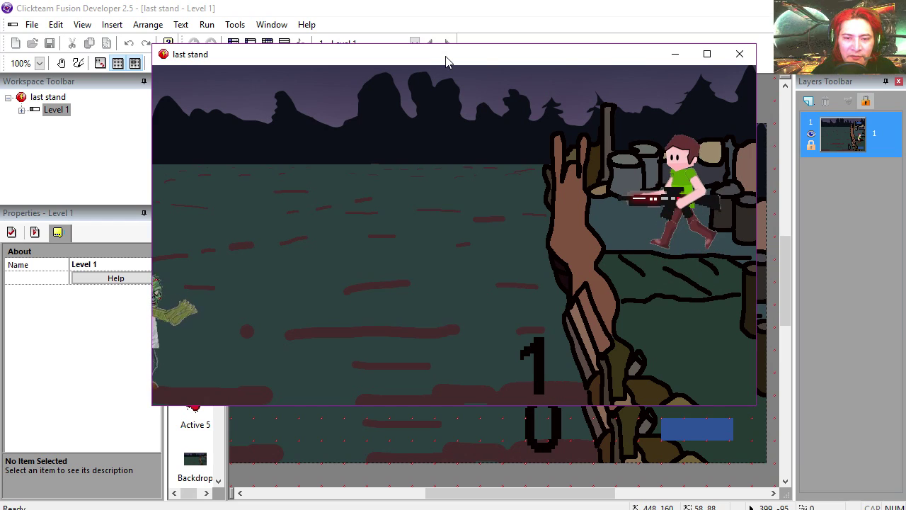
key("Down")
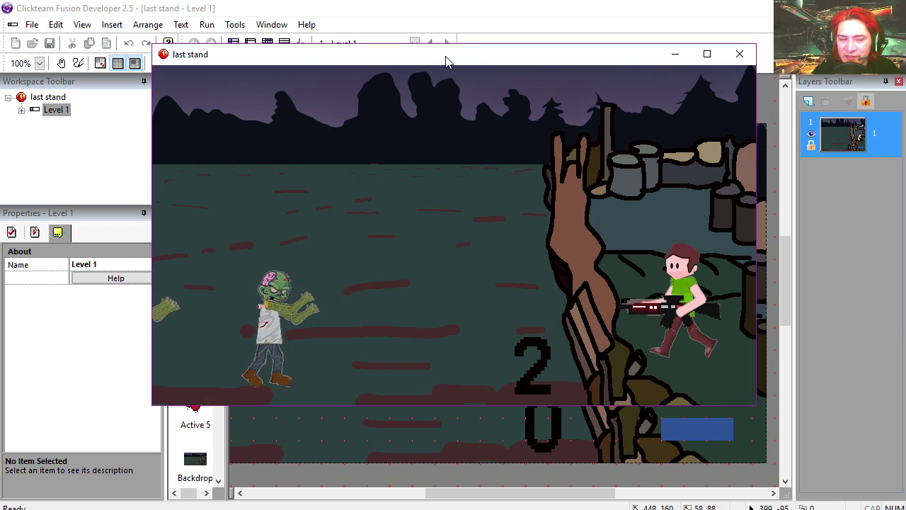
key("space")
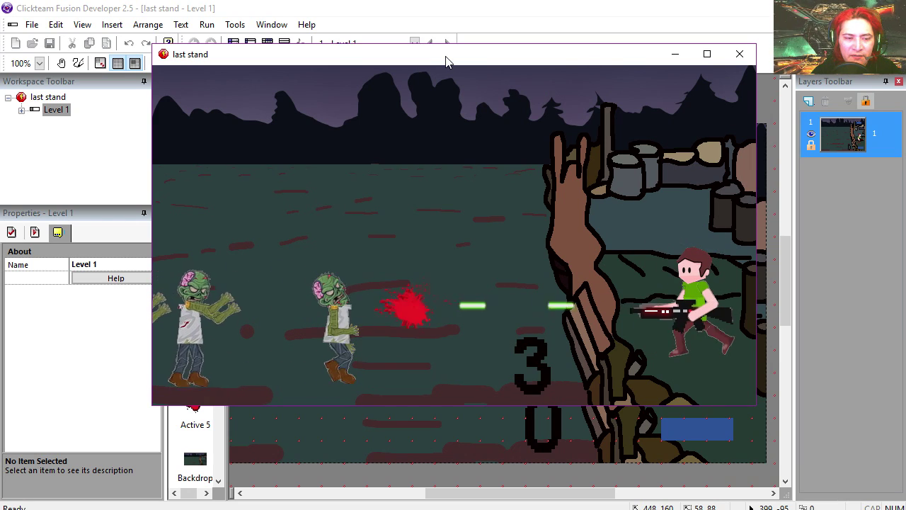
key("space")
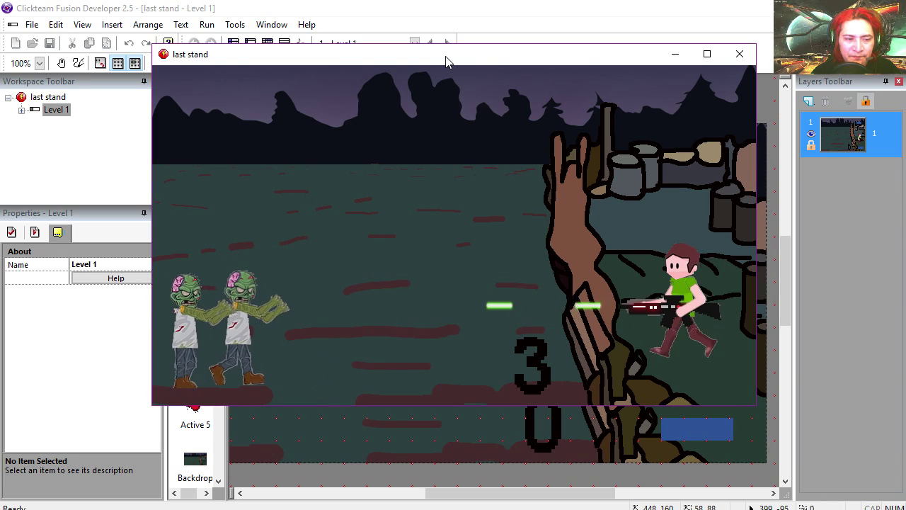
key("space")
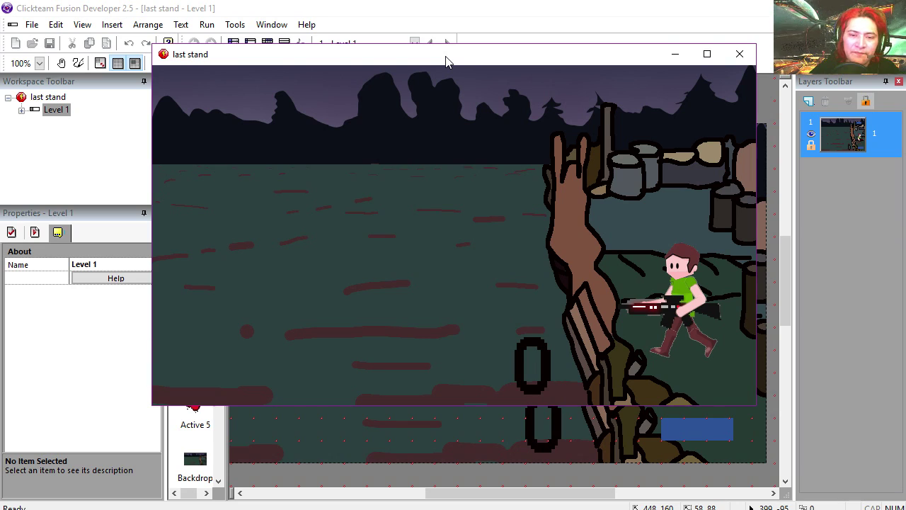
left_click(739, 54)
Inspect the Eight Directions movement of the armed character, including its allowed directions and initial direction
left_click(684, 322)
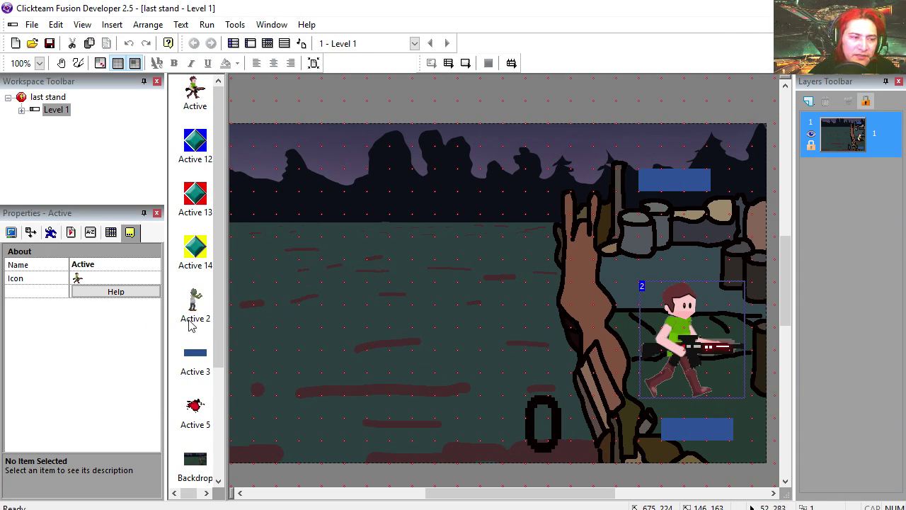
left_click(52, 233)
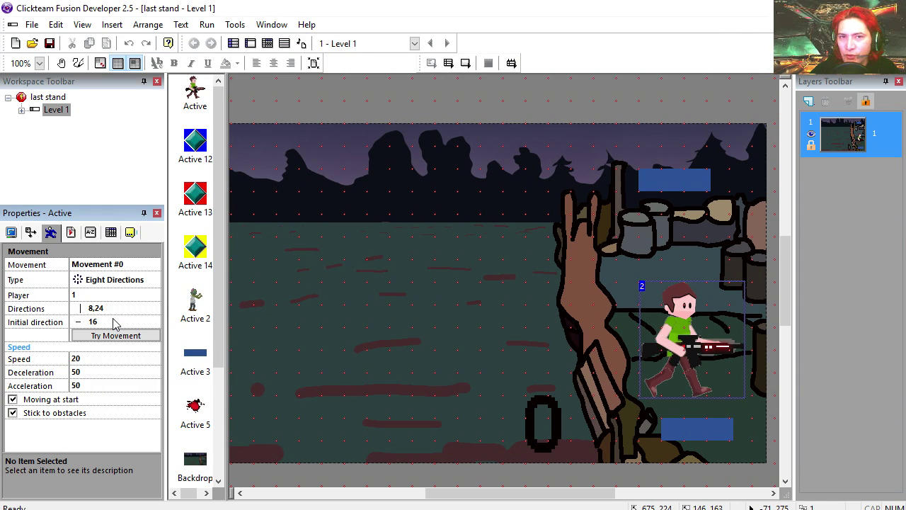
left_click(104, 308)
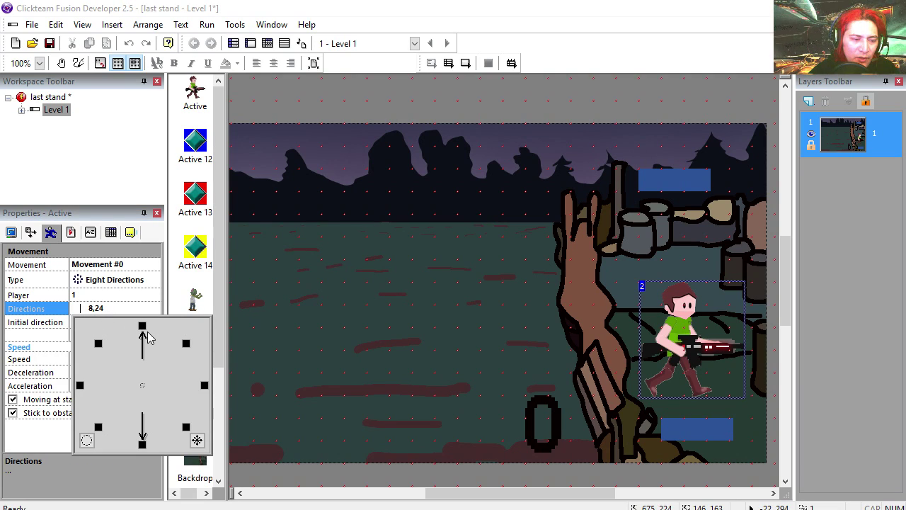
left_click(39, 322)
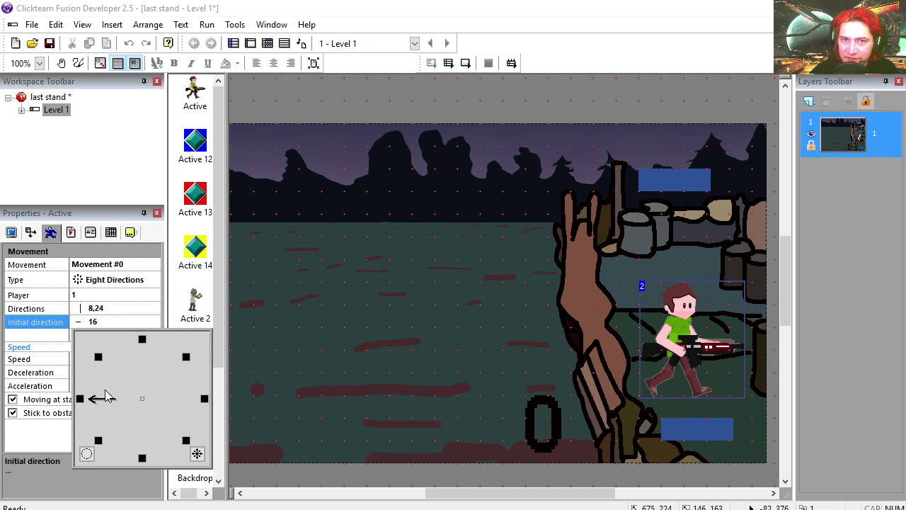
left_click(720, 289)
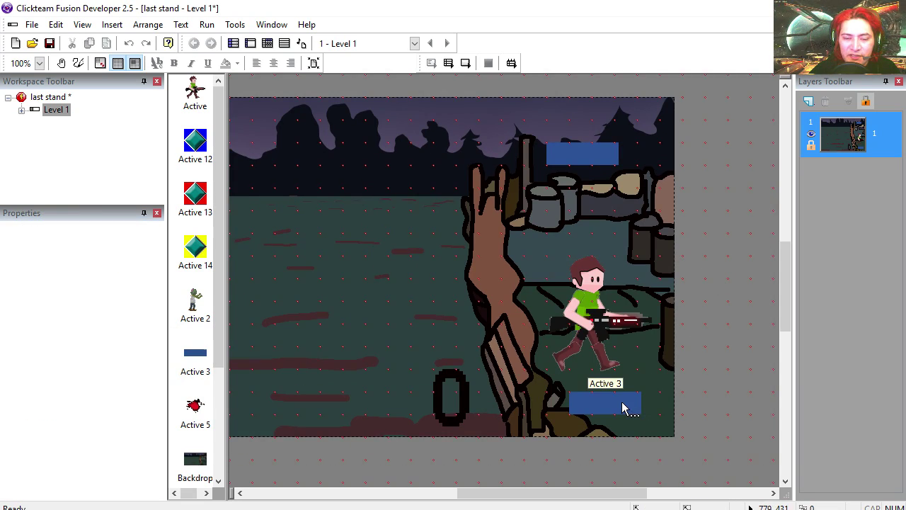
Check the movement properties of the two blue Active 3 blocks above and below the character
left_click(624, 407)
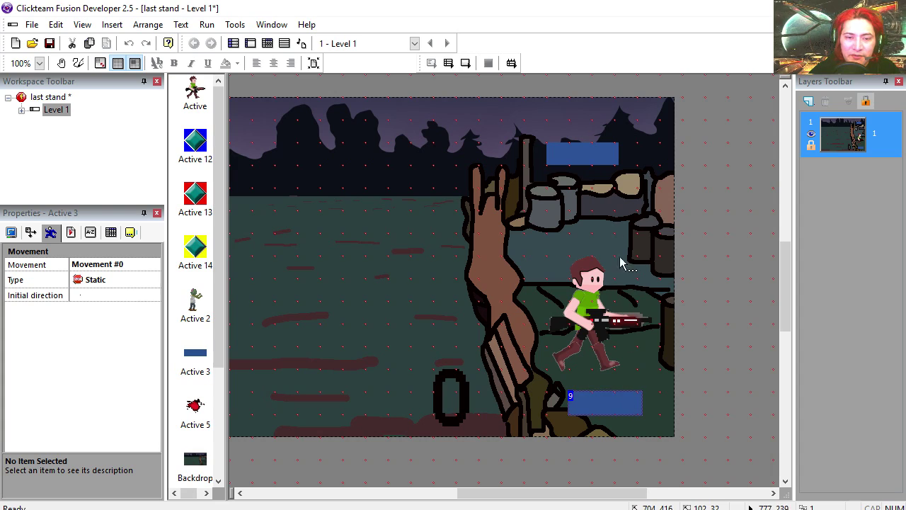
left_click(581, 150)
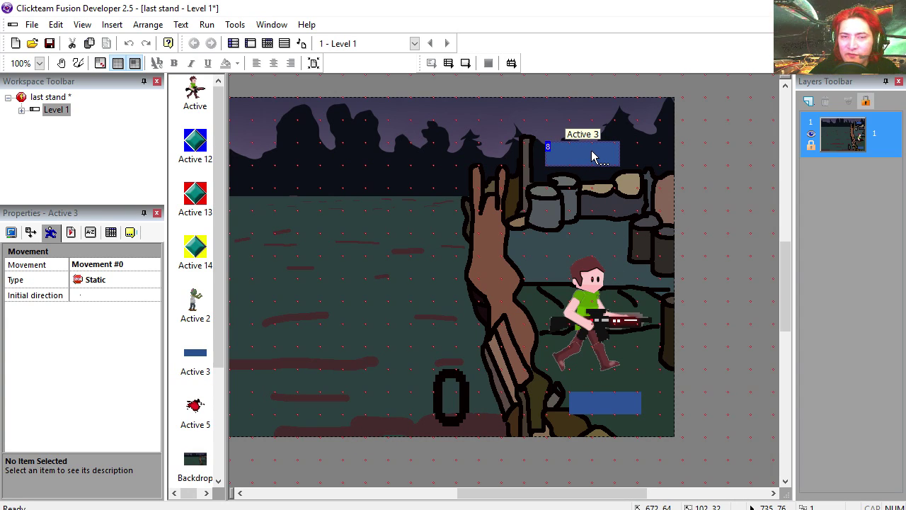
Open the Active 2 zombie outside the frame and play its Stopped animation
scroll(593, 158, "left", 3, "shift")
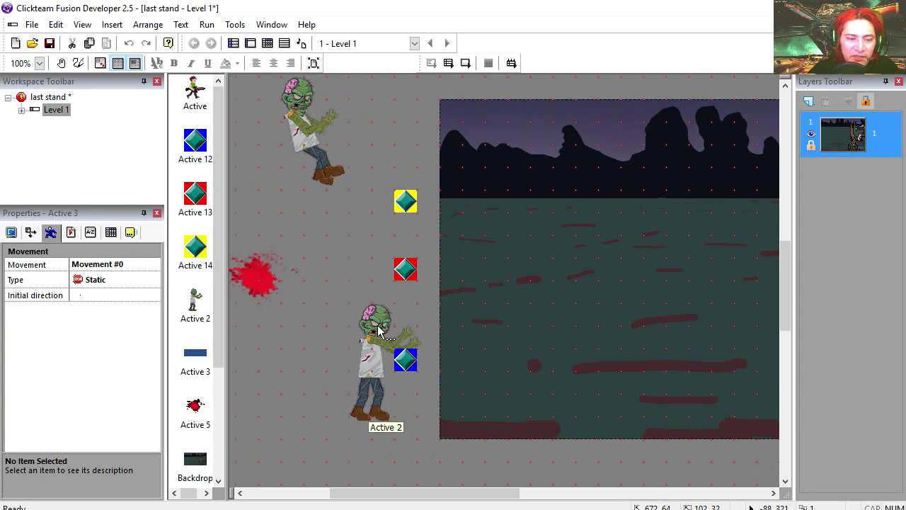
double_click(375, 342)
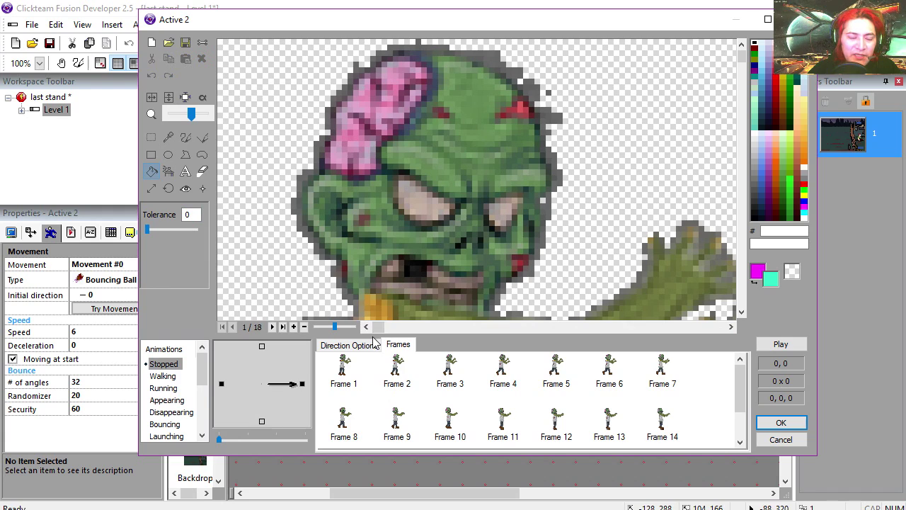
left_click(782, 344)
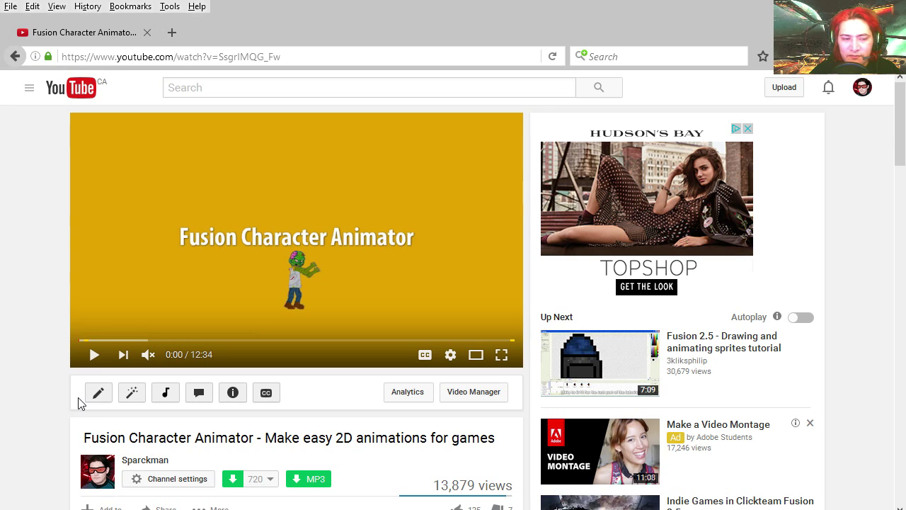
Switch to the browser to look over the Fusion Character Animator video page, and return to close the zombie's animation editor
scroll(61, 414, "down", 2)
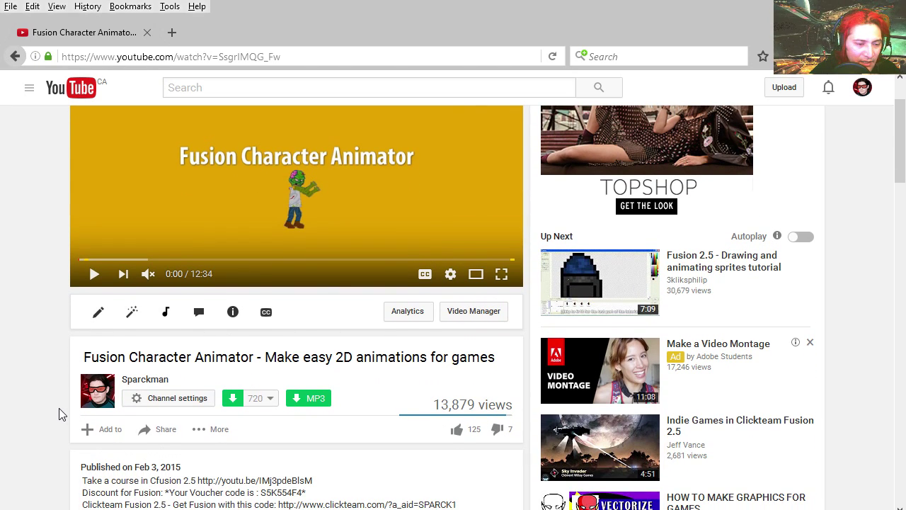
scroll(61, 414, "up", 2)
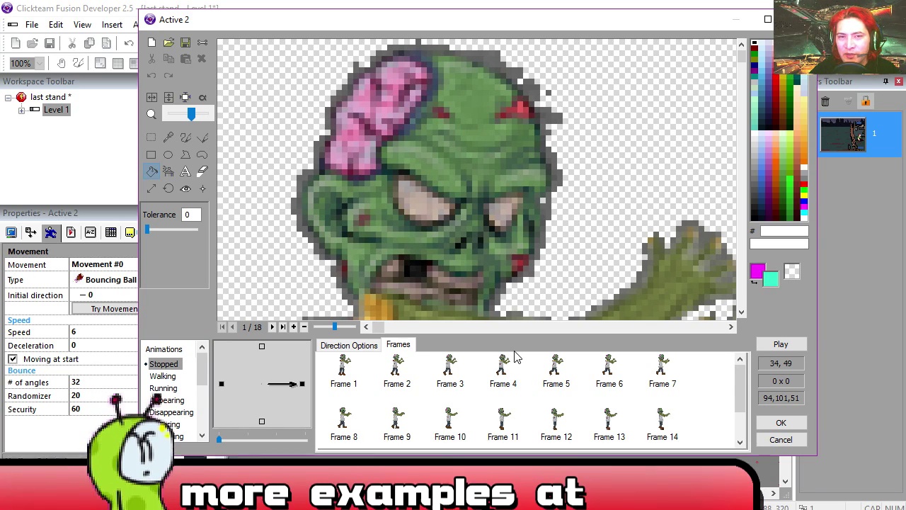
left_click(781, 424)
Open the DeadZombie object and play its Stopped animation
middle_click_drag(371, 223, 322, 255)
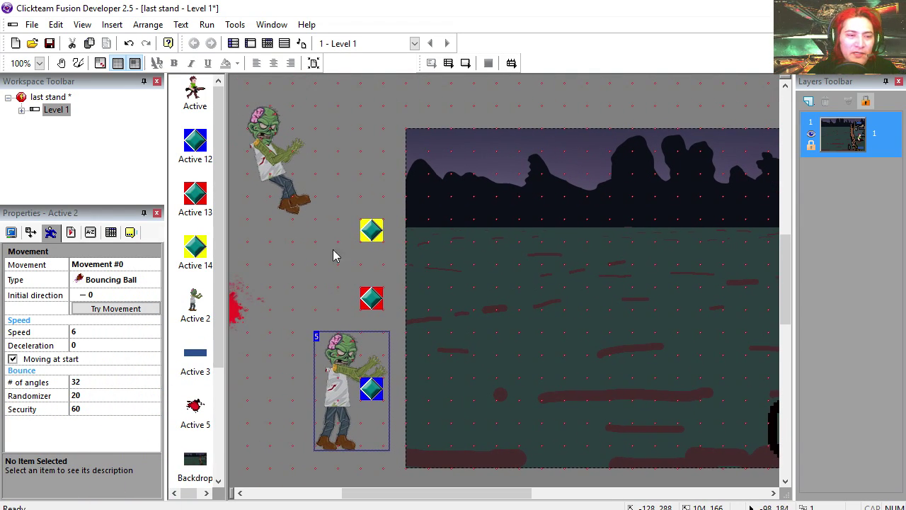
double_click(274, 168)
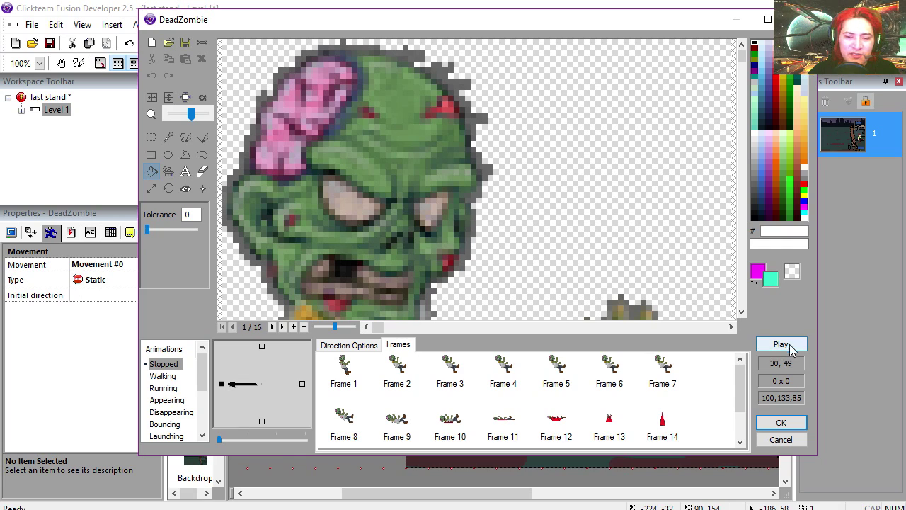
left_click(781, 345)
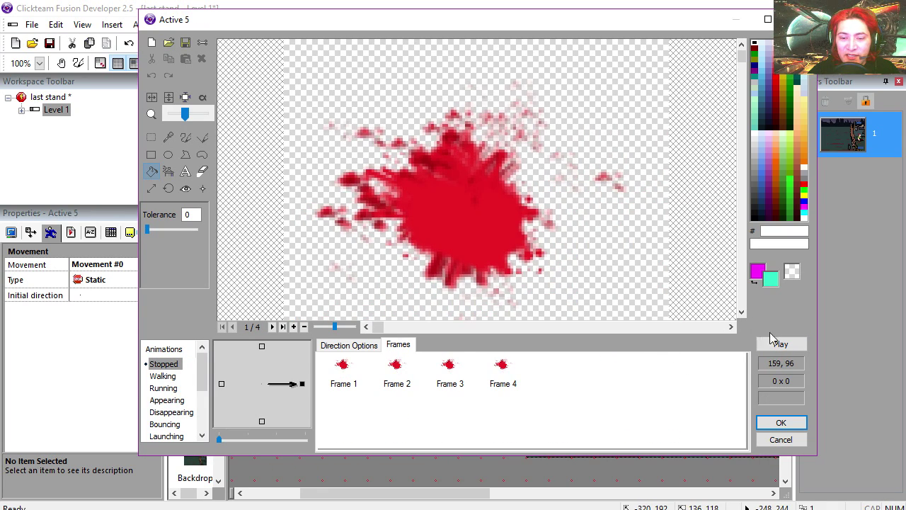
Play the blood splatter animation of Active 5, look through its frames up to Frame 4, and cancel the editor
left_click(780, 345)
left_click(498, 207)
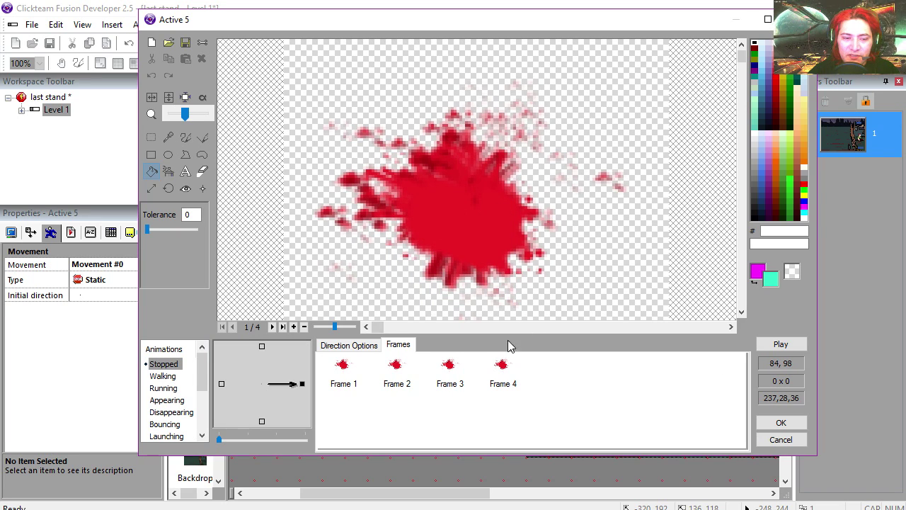
left_click(397, 379)
left_click(451, 381)
left_click(510, 380)
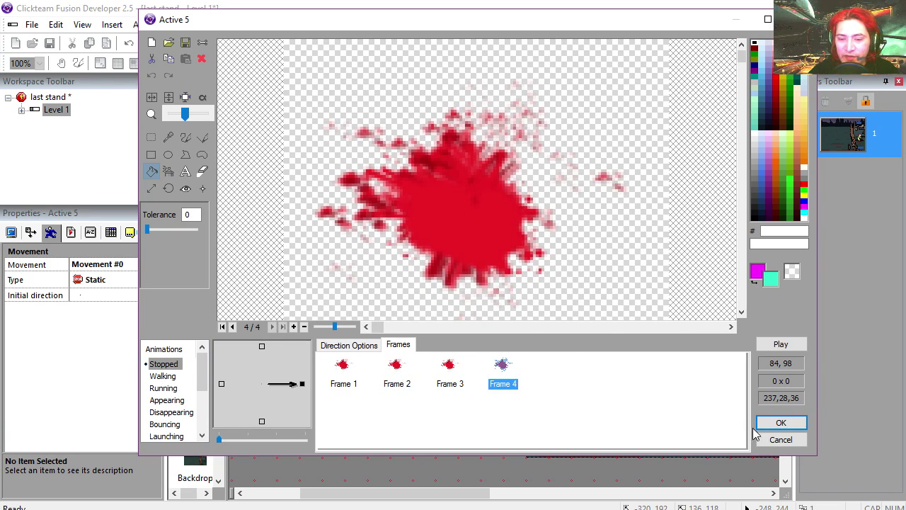
left_click(781, 440)
Open the Backdrop image, zoom out to view the whole scene, and close its editor
middle_click_drag(510, 341, 404, 335)
double_click(480, 321)
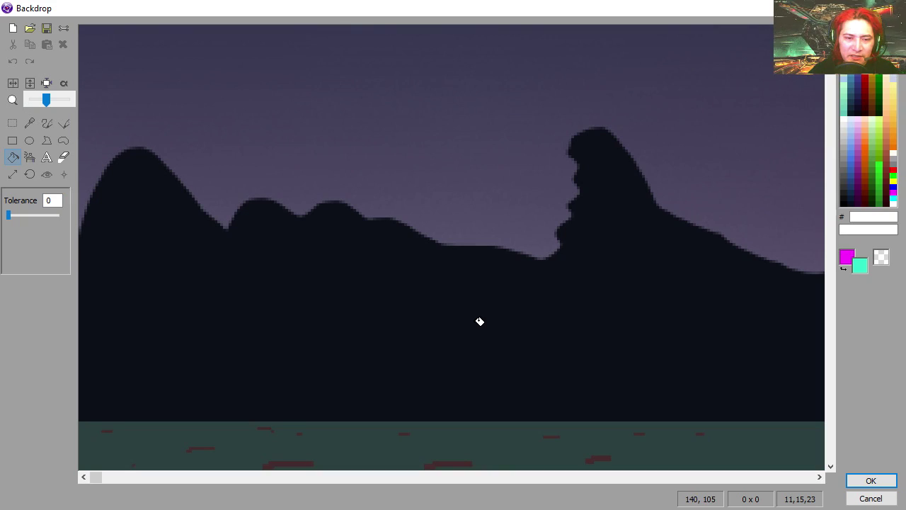
left_click_drag(50, 102, 33, 101)
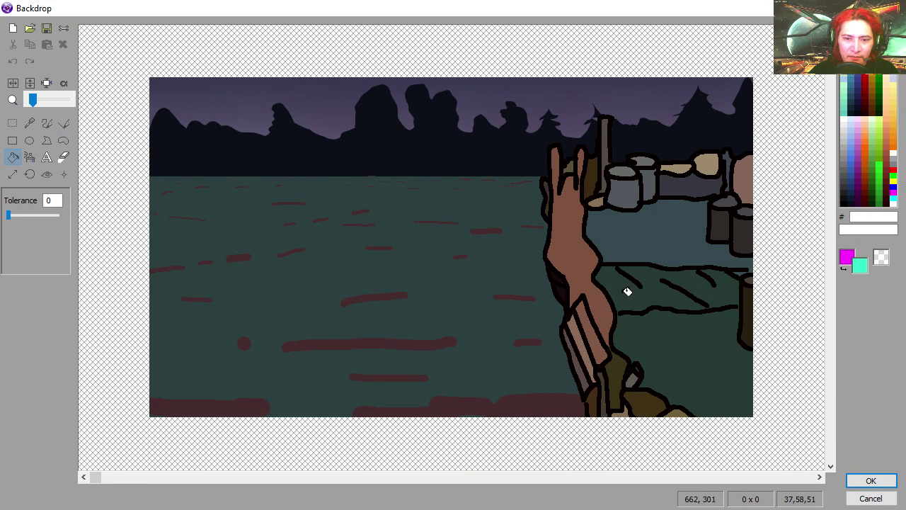
key("Return")
Open the armed character's animations, play the Walking animation, and close the editor
double_click(579, 319)
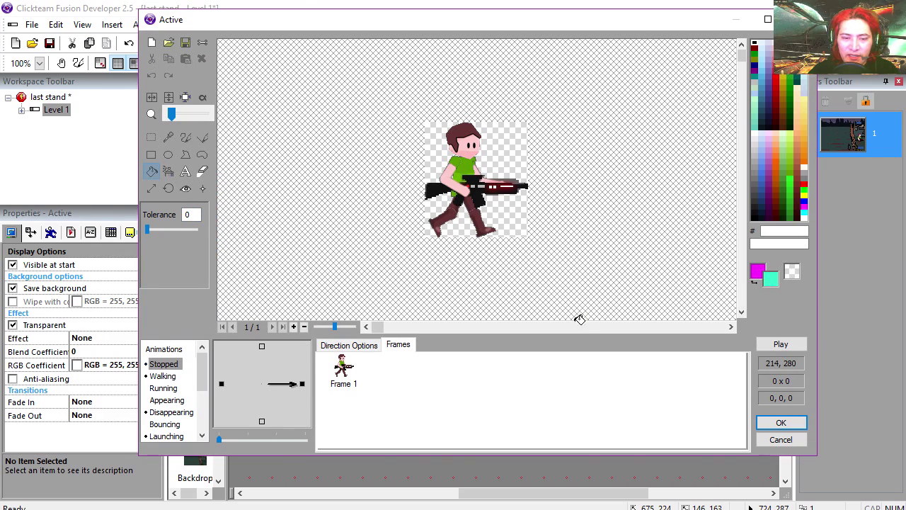
left_click(162, 375)
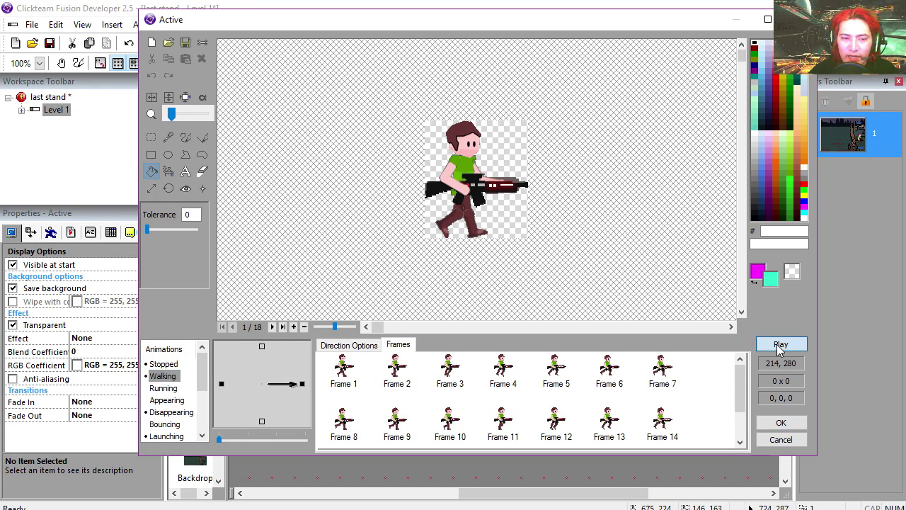
left_click(775, 344)
key("Return")
Look over the blue, red and yellow marker objects Active 12, Active 13 and Active 14 beside the frame
left_click(386, 346)
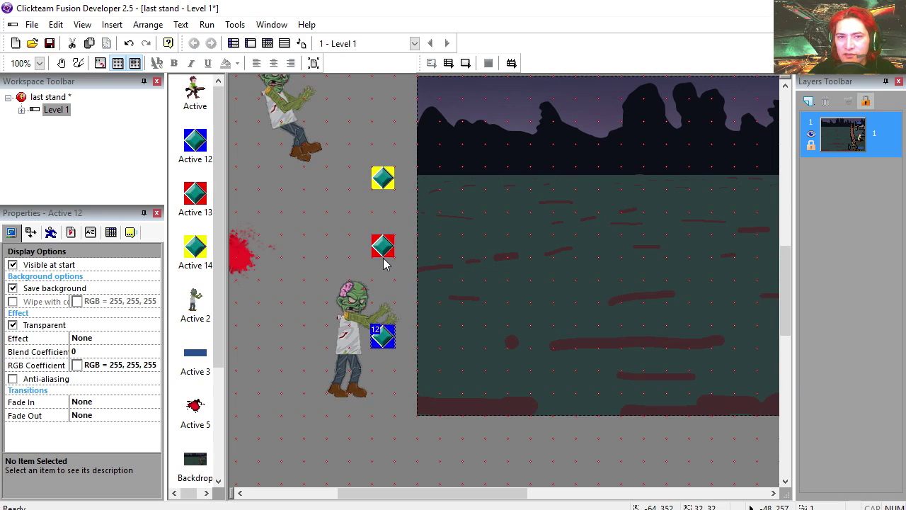
left_click_drag(387, 390, 398, 405)
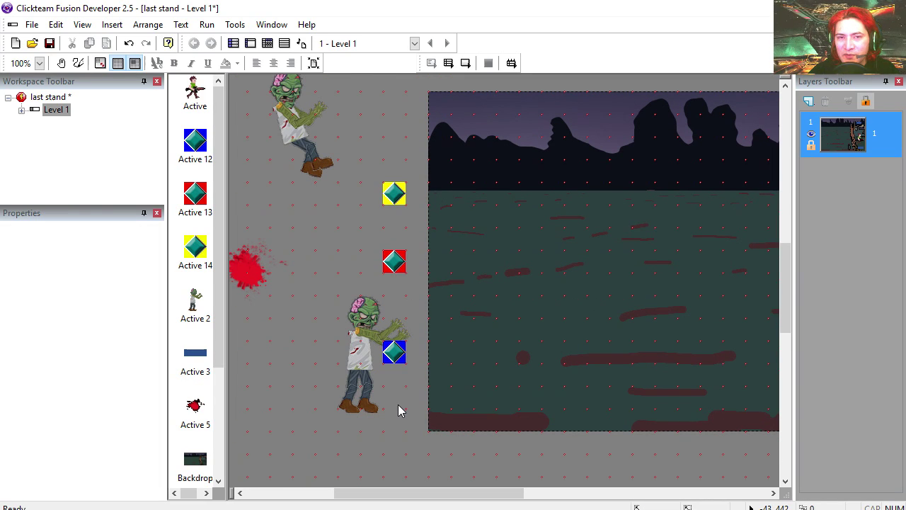
left_click(398, 359)
left_click_drag(396, 402, 371, 420)
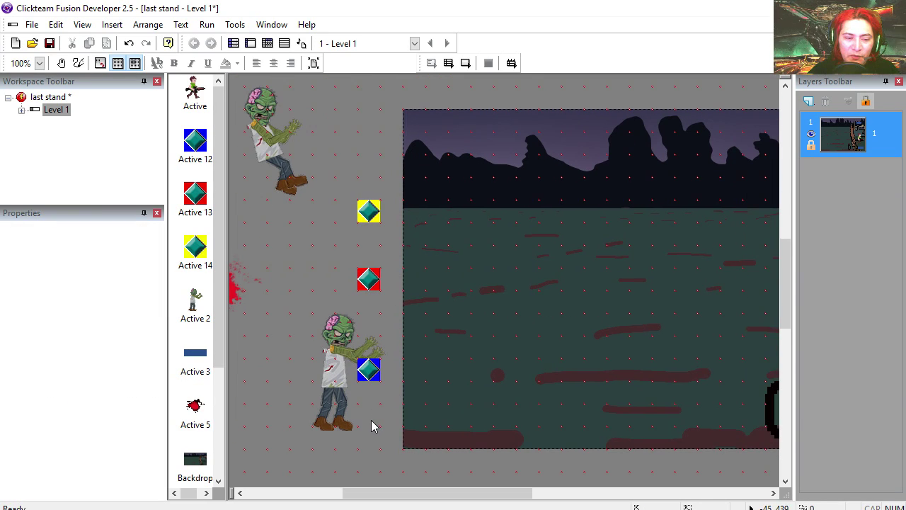
left_click(368, 369)
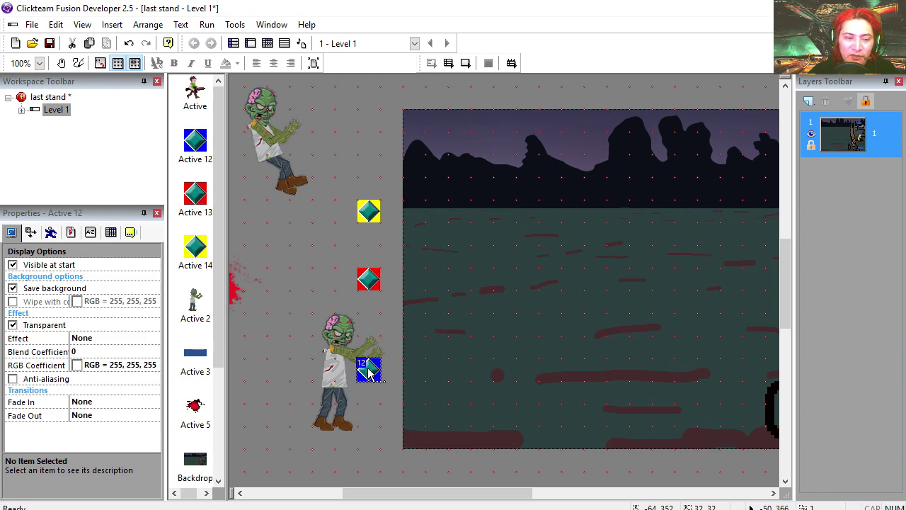
left_click(370, 277)
left_click(375, 208)
Clone the RND counter as counter 2 and place the copy at about 352, 320 in the frame
middle_click_drag(585, 313, 412, 325)
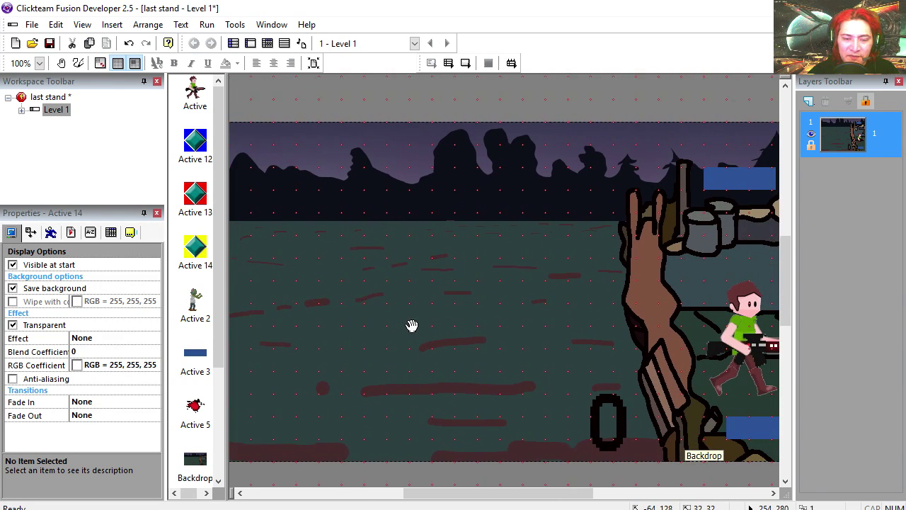
left_click_drag(575, 375, 467, 330)
right_click(508, 363)
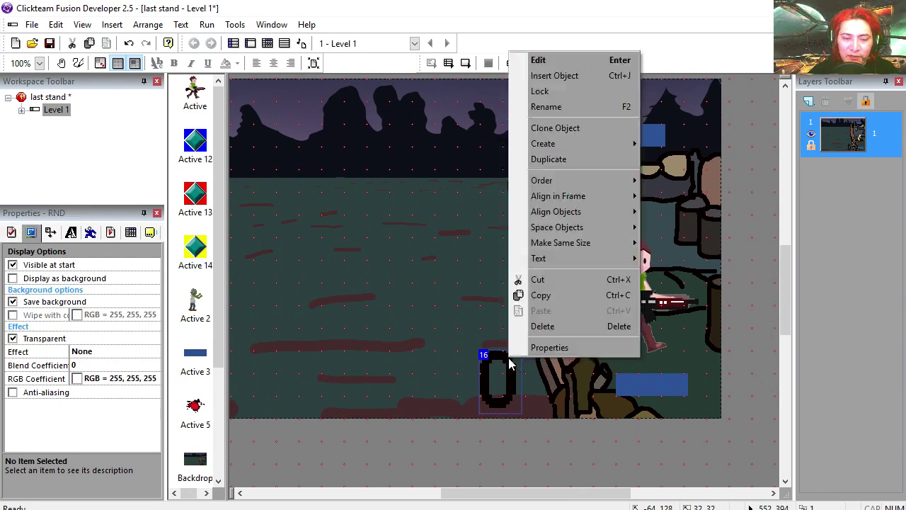
mouse_move(521, 416)
left_mouse_down()
mouse_move(485, 398)
mouse_move(420, 309)
left_mouse_up()
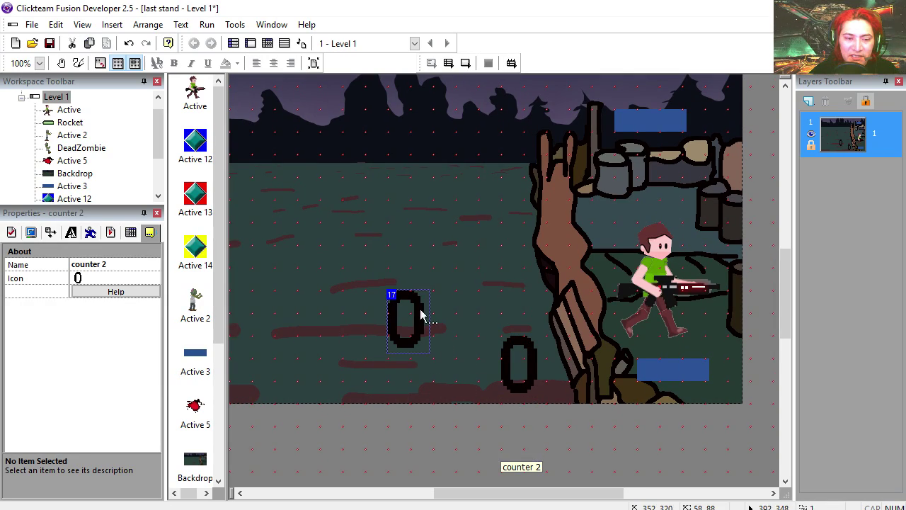
Move the counter 2 copy to about 448, 224 in the frame, above the other counter
middle_click_drag(458, 303, 520, 366)
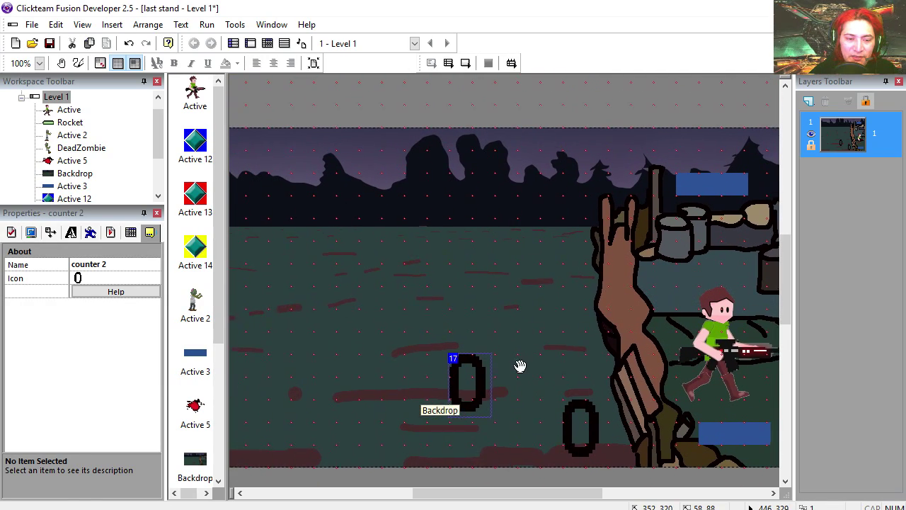
left_click_drag(482, 385, 551, 316)
middle_click_drag(472, 365, 464, 365)
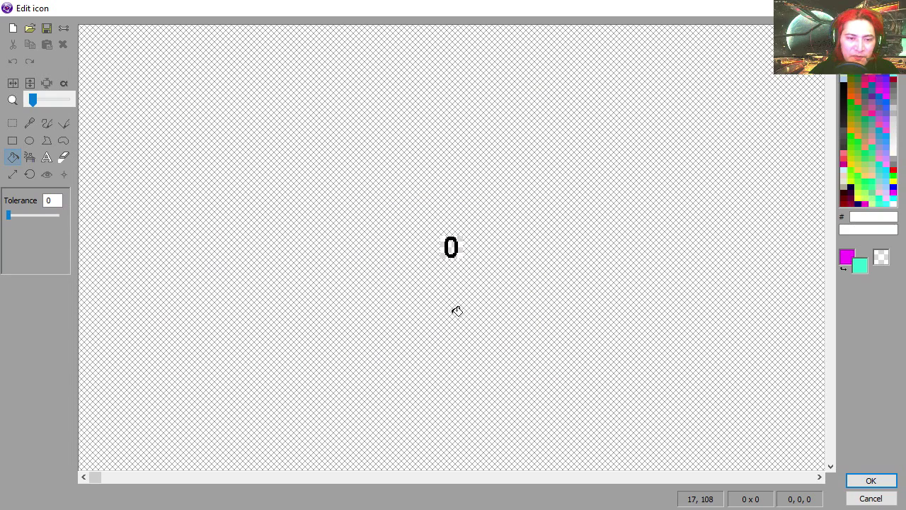
Fill the background of the counter 2 icon with yellow-green and rename the object RND
left_click_drag(40, 100, 59, 101)
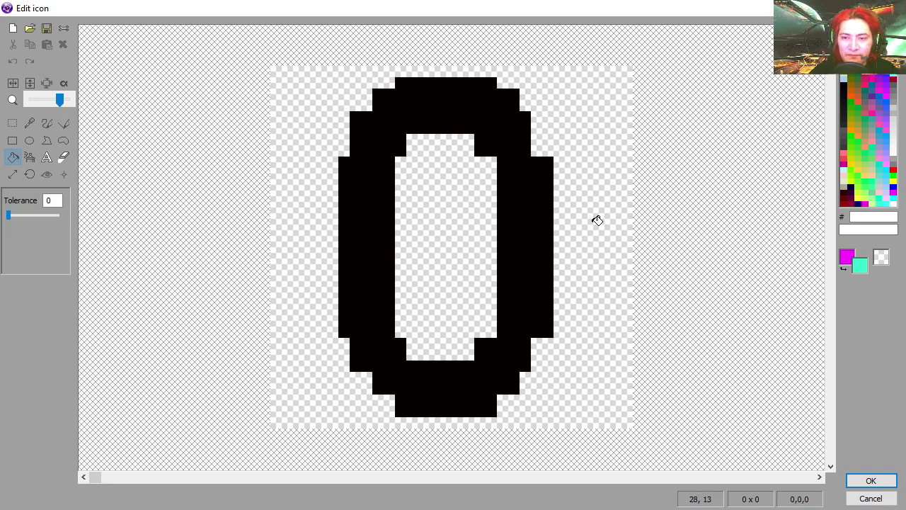
right_click(858, 193)
right_click(602, 242)
left_click(878, 480)
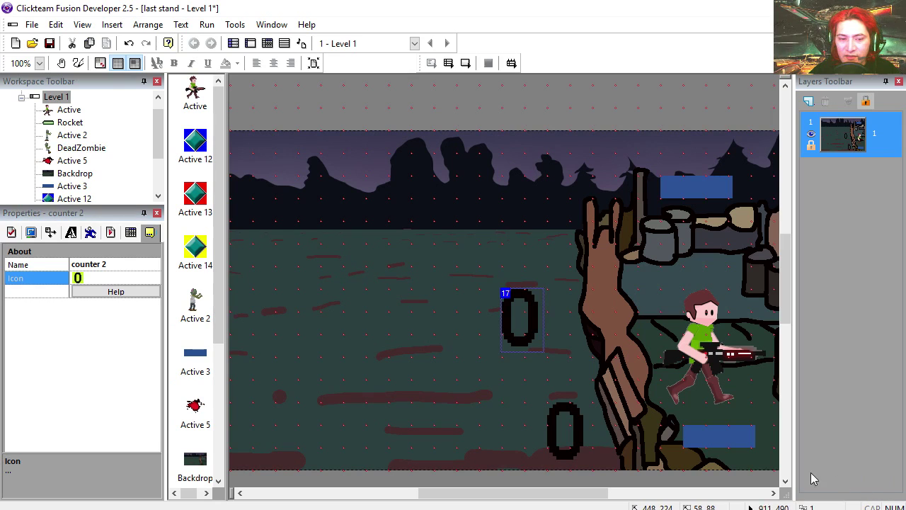
left_click(120, 262)
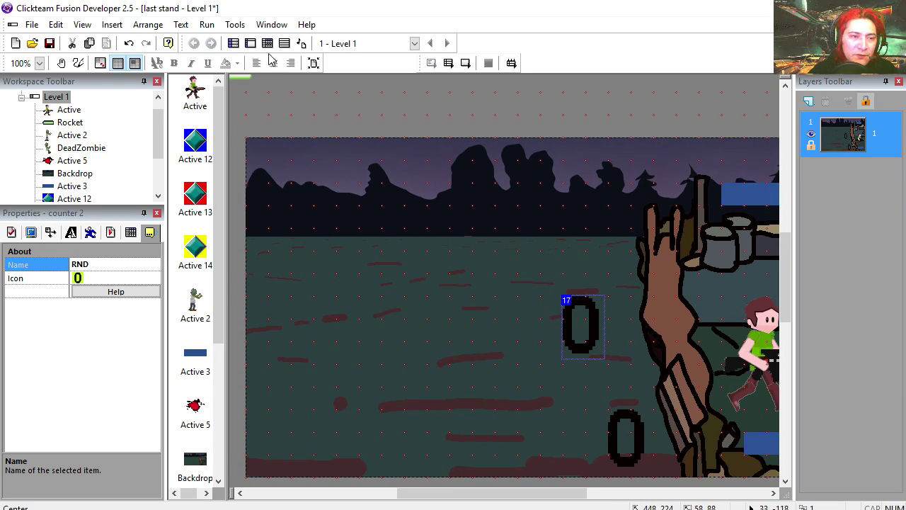
Open the event editor for Level 1 and cut all existing events
left_click(267, 44)
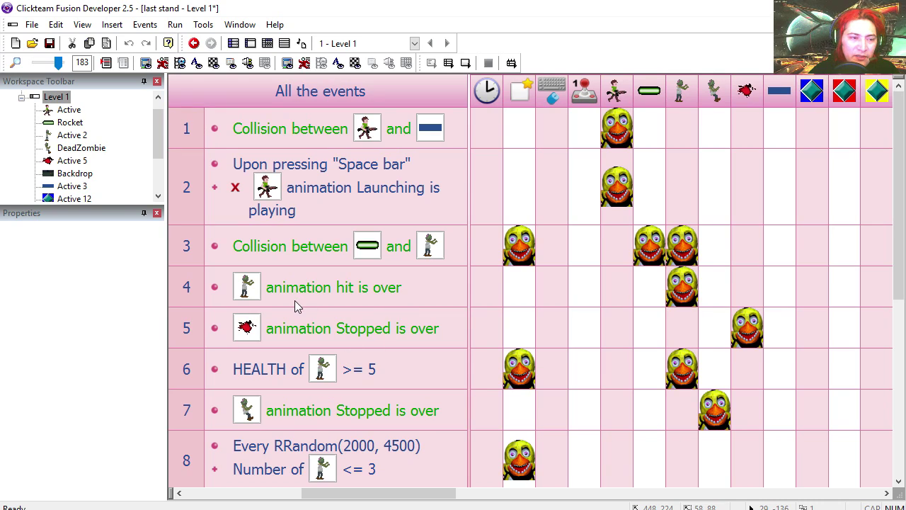
key("ctrl+a")
key("Delete")
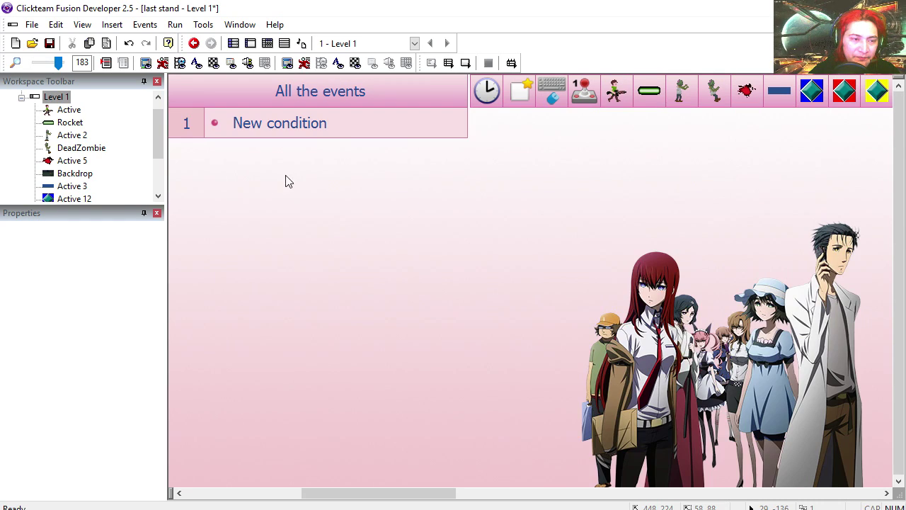
Insert an event group titled STUFF, paste the cut events into it and collapse it
right_click(195, 129)
mouse_move(396, 168)
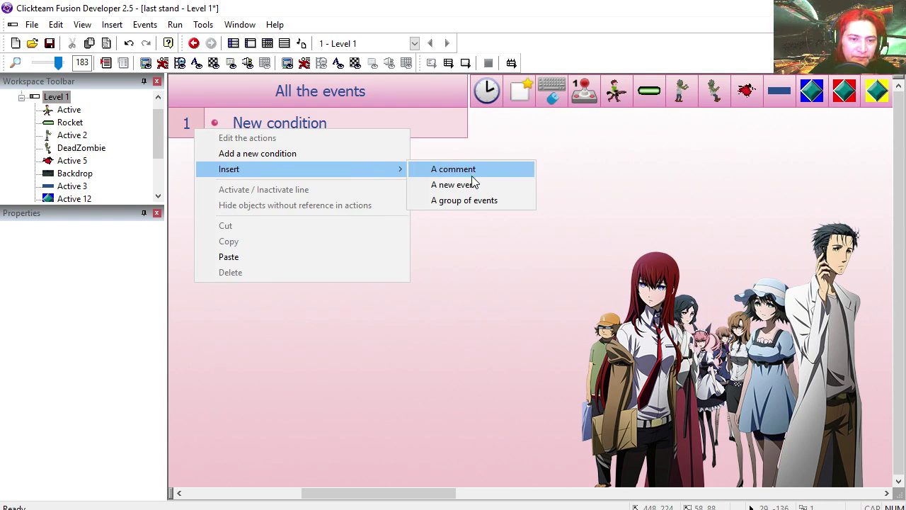
left_click(473, 206)
type("ST")
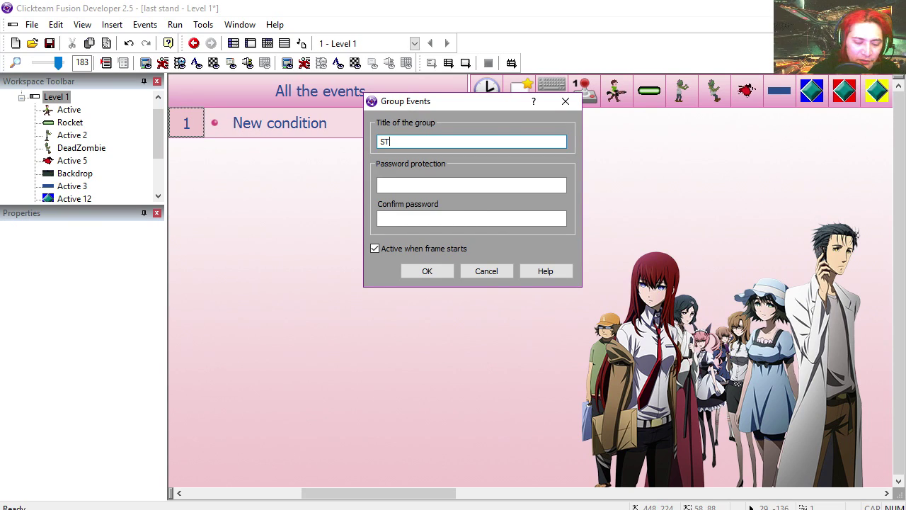
type("UFF")
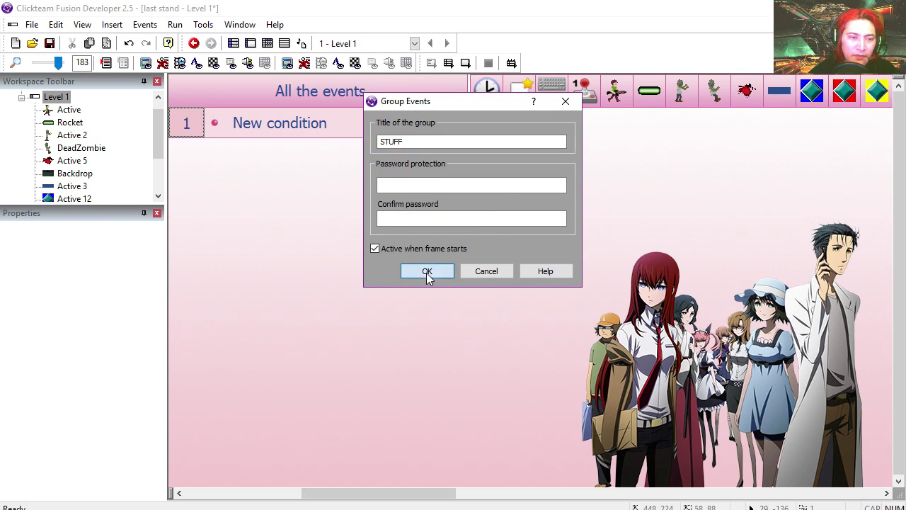
left_click(427, 272)
key("ctrl+v")
double_click(296, 130)
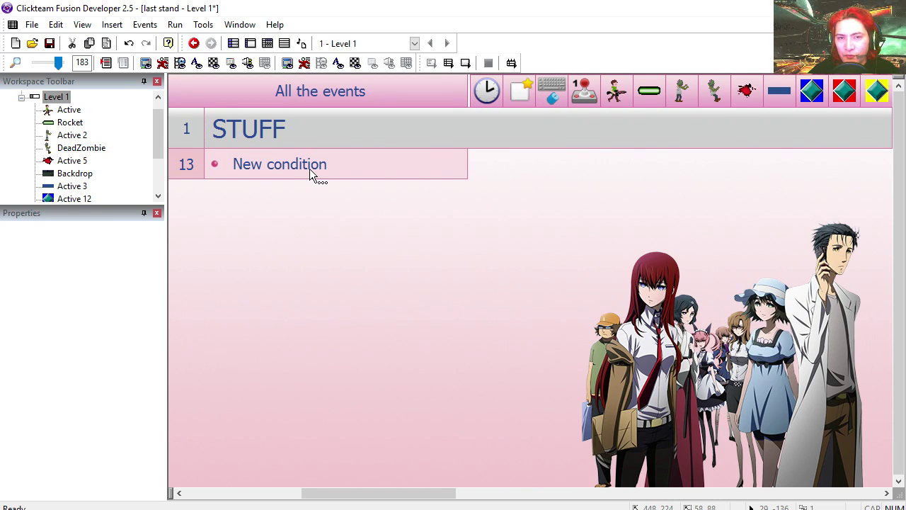
Add a timer event below the STUFF group that fires every 1/100 of a second
left_click(284, 167)
left_click(457, 163)
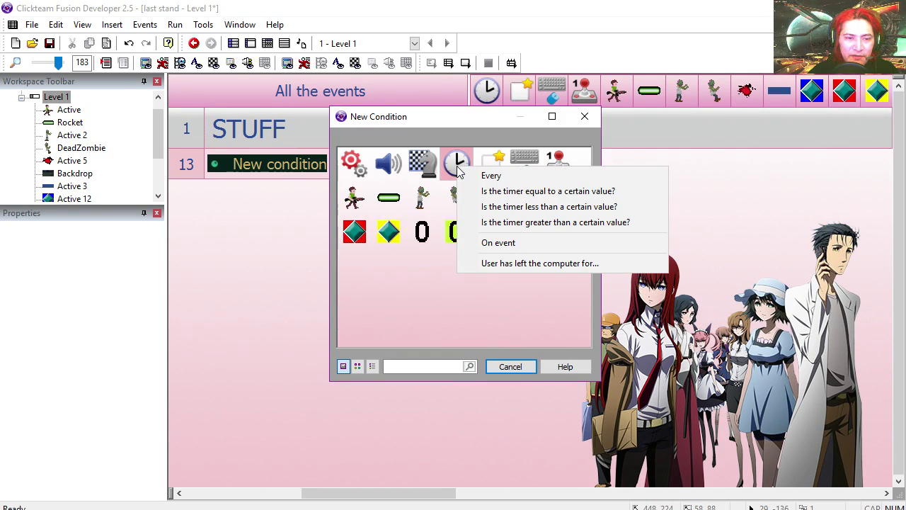
left_click(489, 177)
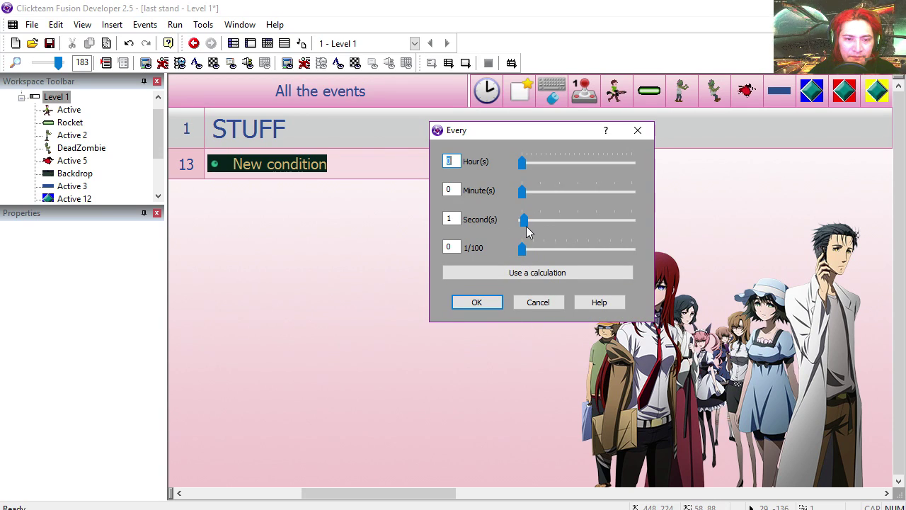
left_click_drag(526, 226, 522, 247)
left_click(528, 251)
left_click(476, 302)
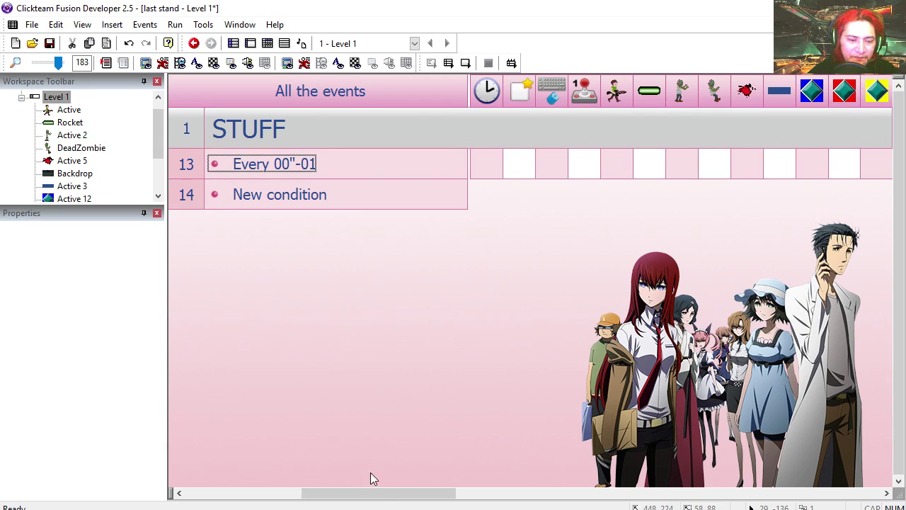
Make the 1/100-second event set the RND counter to RRandom(0, 2)
scroll(370, 472, "right", 5)
left_click(621, 161)
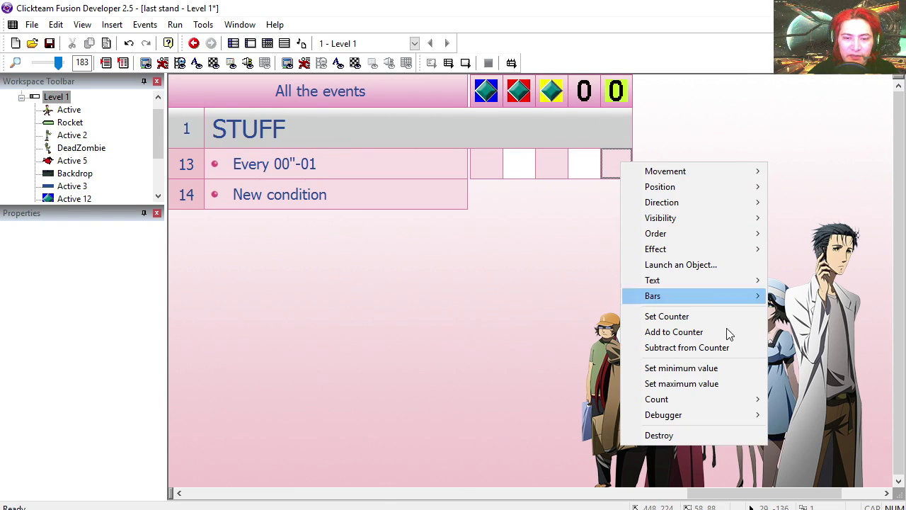
left_click(667, 316)
left_click(599, 241)
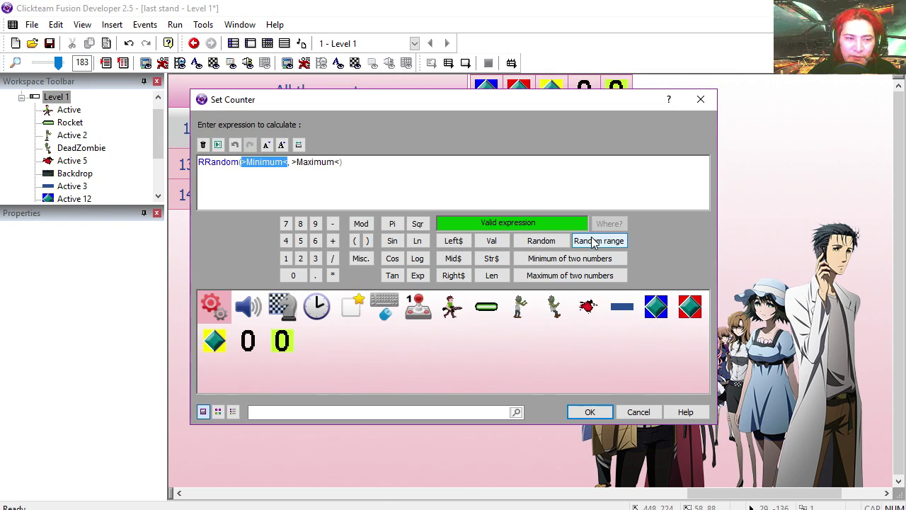
left_click(299, 276)
left_click_drag(300, 161, 257, 163)
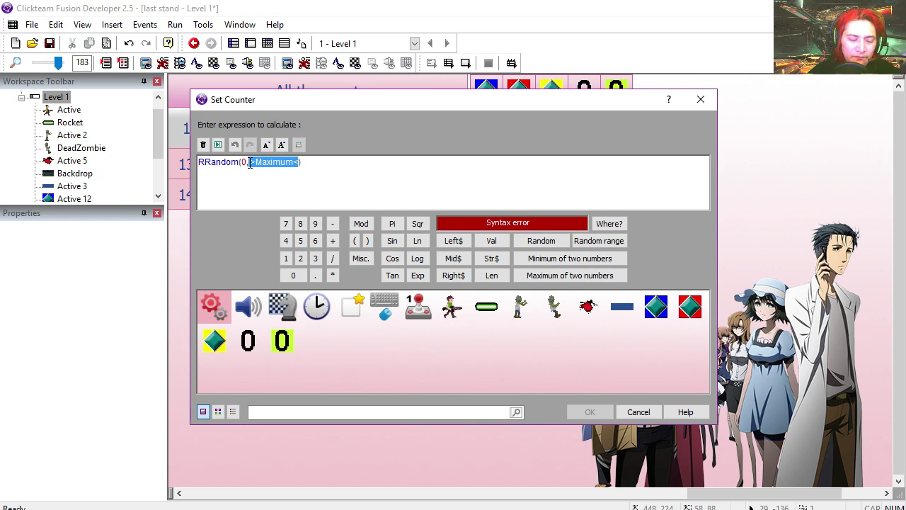
type("2")
key("Return")
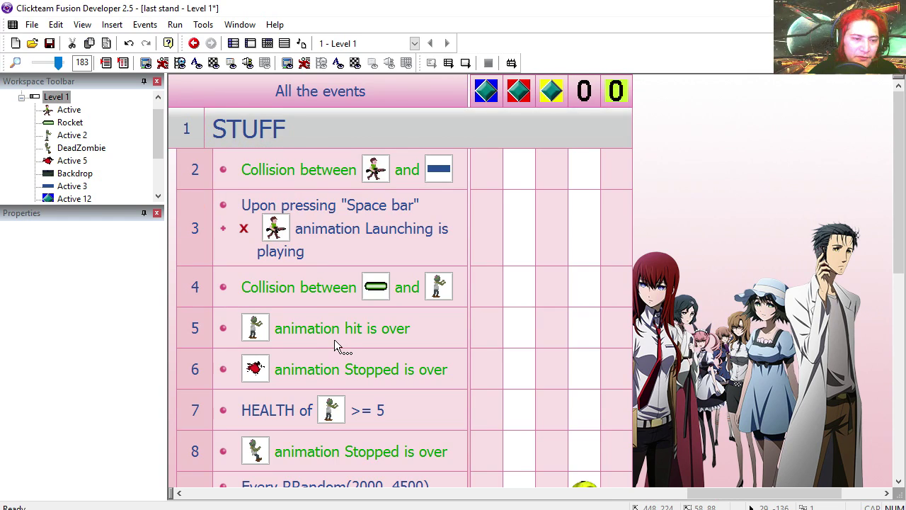
Move the Every RRandom(2000, 4500) zombie spawn event out of the STUFF group to below the 1/100-second event
scroll(352, 350, "down", 3)
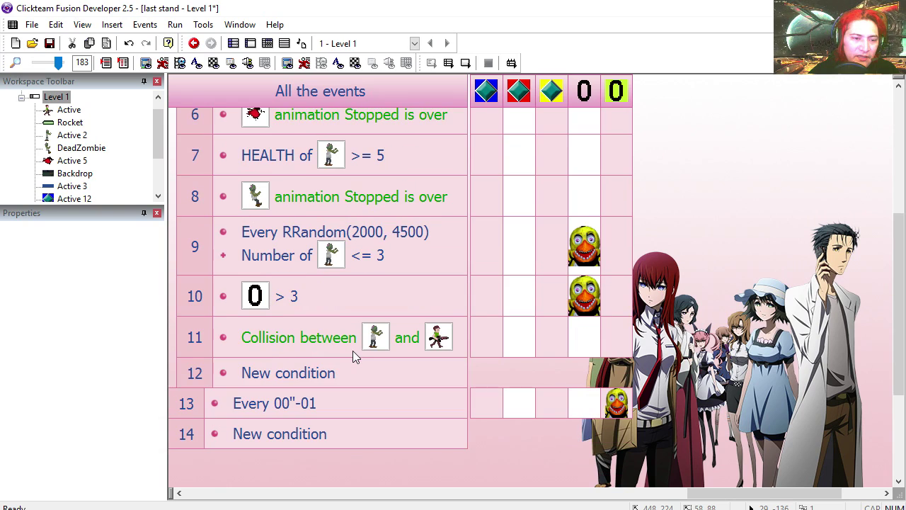
left_click_drag(708, 493, 326, 502)
left_click(192, 236)
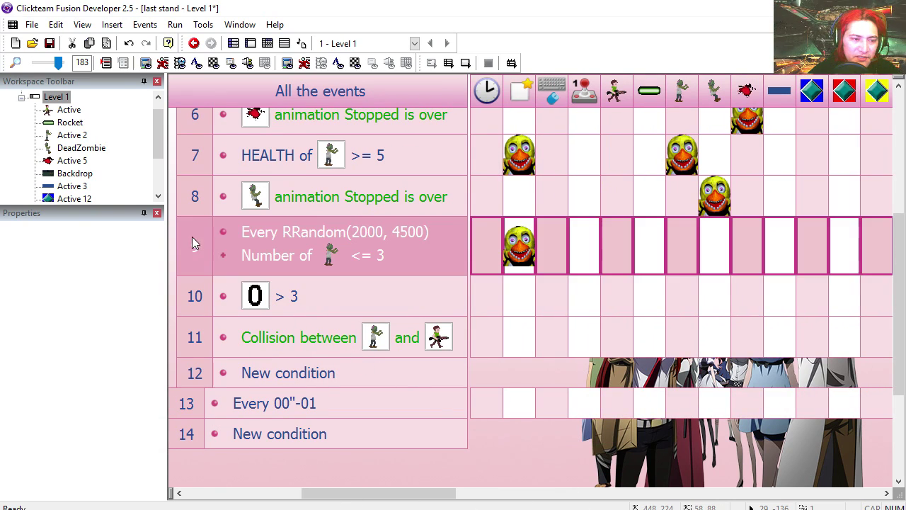
key("Delete")
scroll(307, 276, "up", 3)
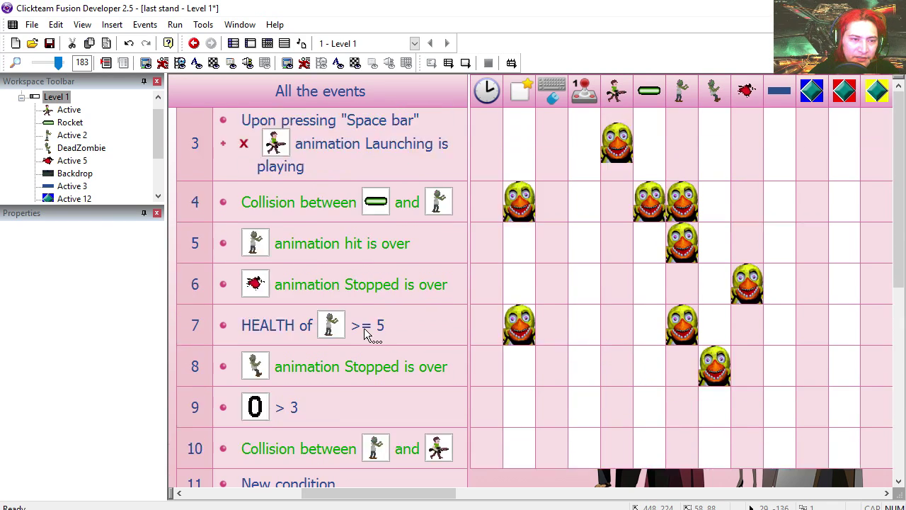
double_click(288, 129)
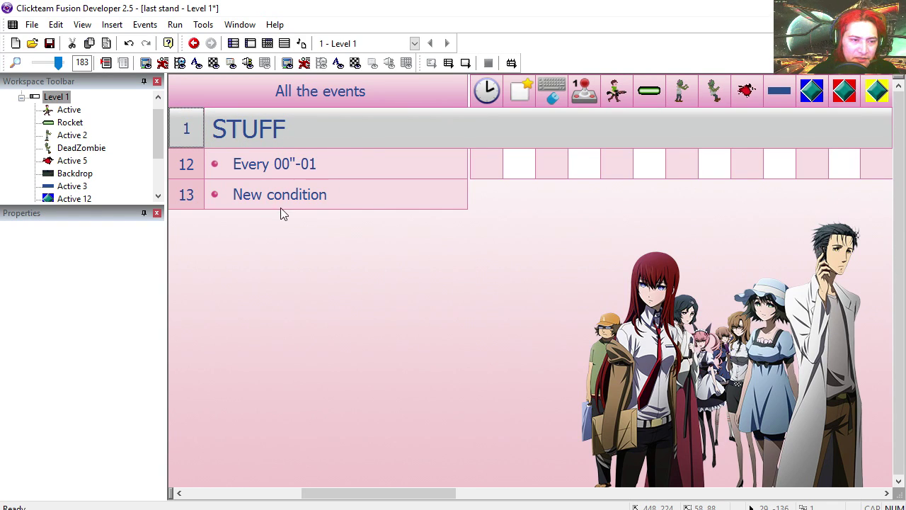
key("ctrl+v")
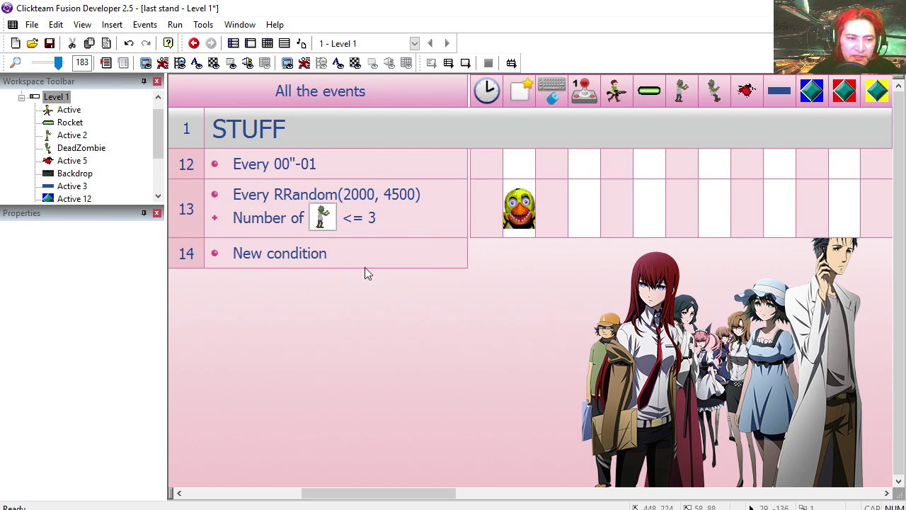
Add a condition to the zombie spawn event that the RND counter equals 0
right_click(281, 216)
left_click(319, 255)
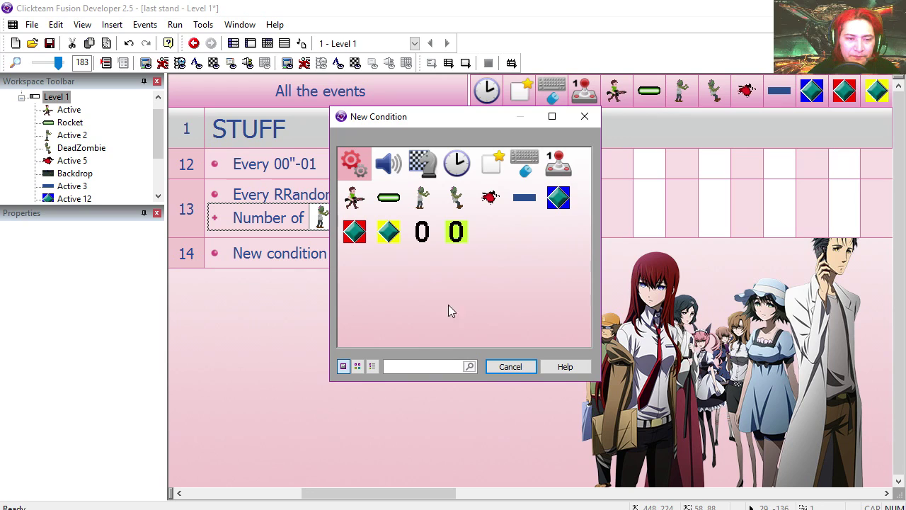
left_click(455, 231)
left_click(559, 352)
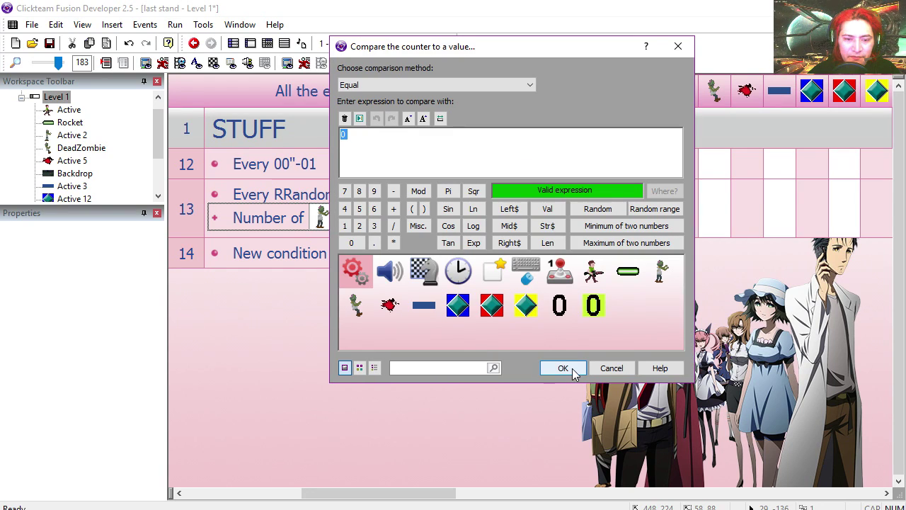
left_click(563, 368)
right_click(522, 232)
left_click(558, 238)
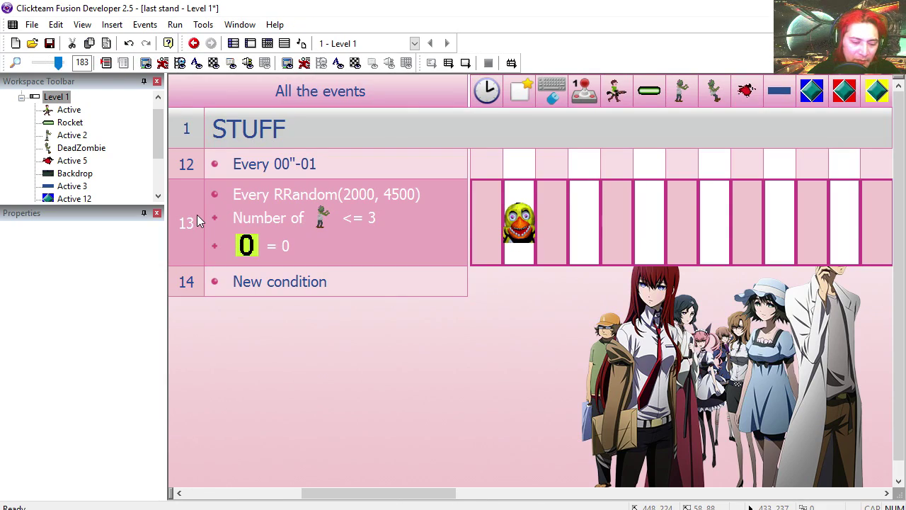
Duplicate the zombie spawn event and set the copy's RND counter condition to equal 1
left_click(199, 216)
key("ctrl+c")
key("ctrl+v")
double_click(281, 341)
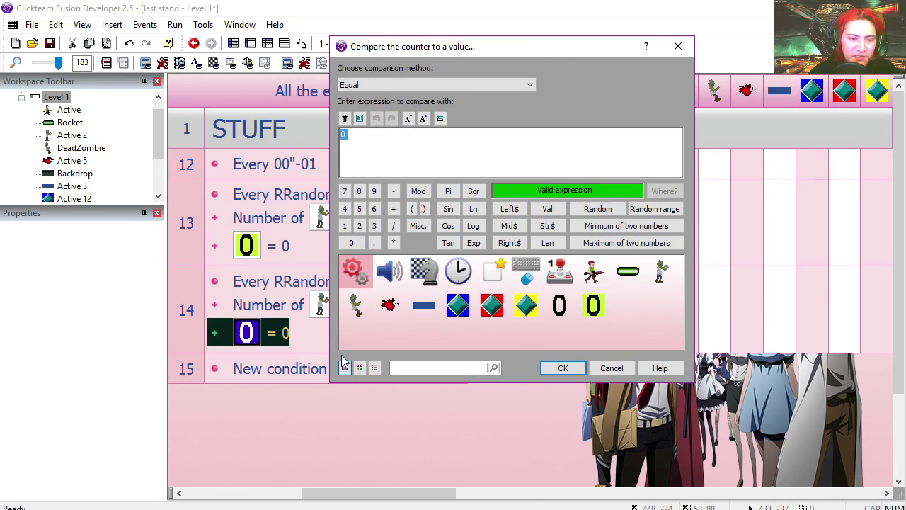
left_click(345, 226)
left_click(563, 367)
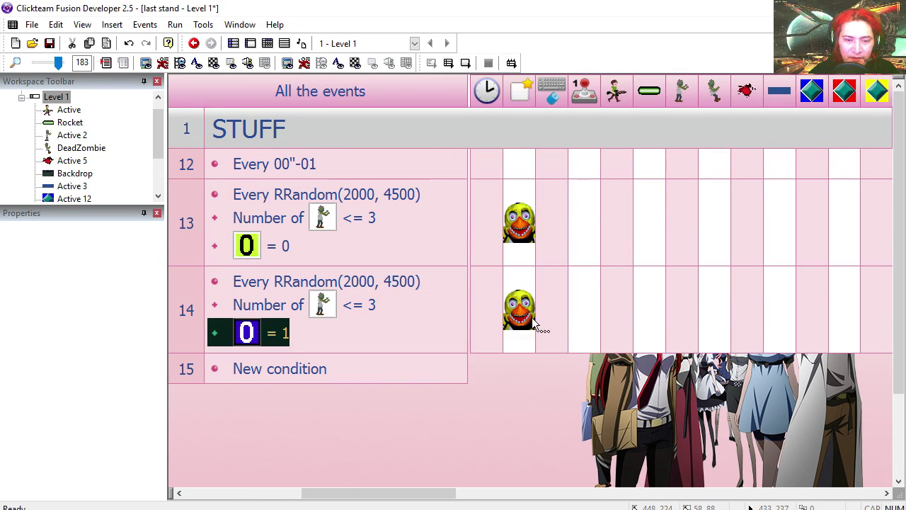
Edit the RND = 1 event's object creation so the zombie is created relative to Active 13, the red marker
left_click(522, 311)
left_click(559, 355)
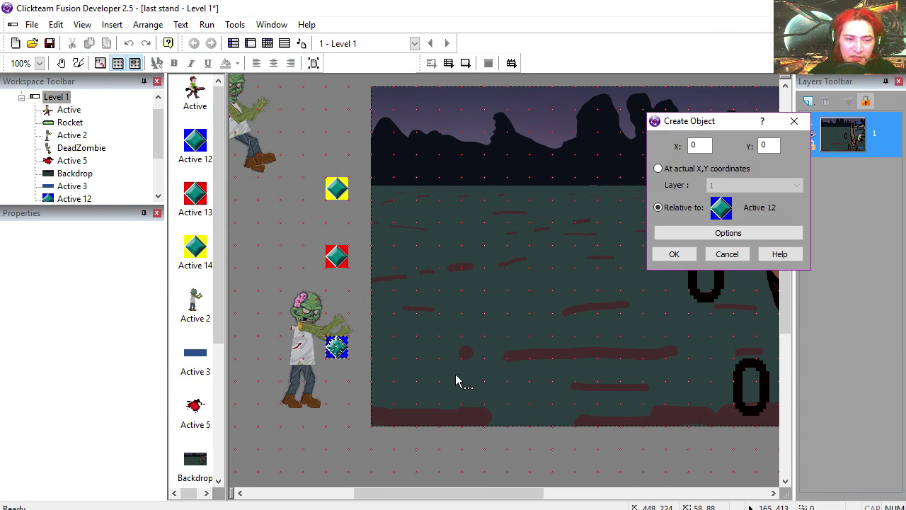
left_click(337, 255)
left_click(674, 254)
Duplicate the RND = 1 spawn event and set the copy's RND counter condition to equal 2
left_click(186, 305)
key("ctrl+c")
key("ctrl+v")
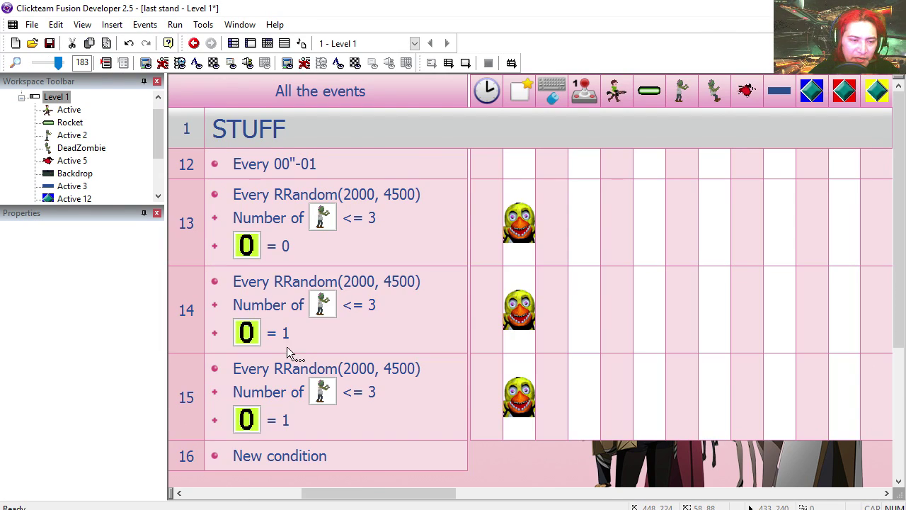
scroll(287, 346, "down", 1)
double_click(283, 340)
left_click(359, 226)
left_click(563, 368)
Edit the RND = 2 event's object creation so the zombie is created relative to Active 14, the yellow marker
left_click(533, 327)
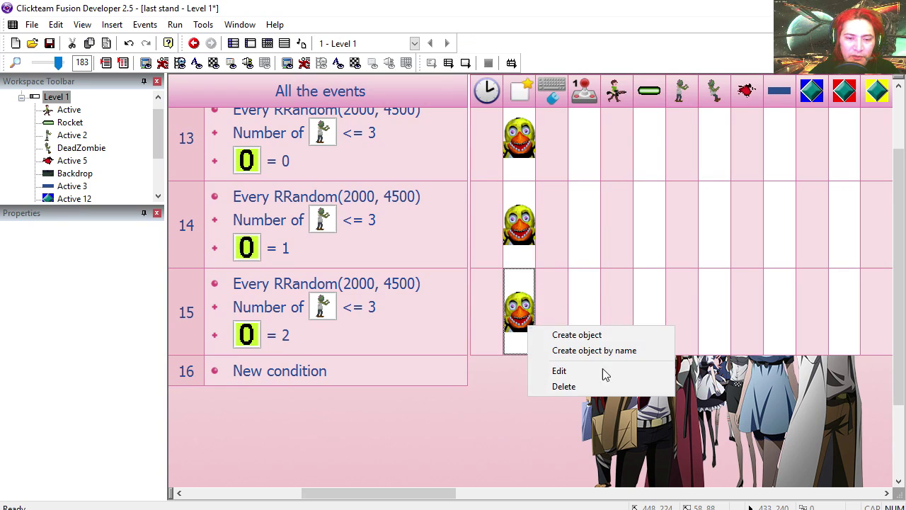
left_click(570, 367)
left_click(337, 189)
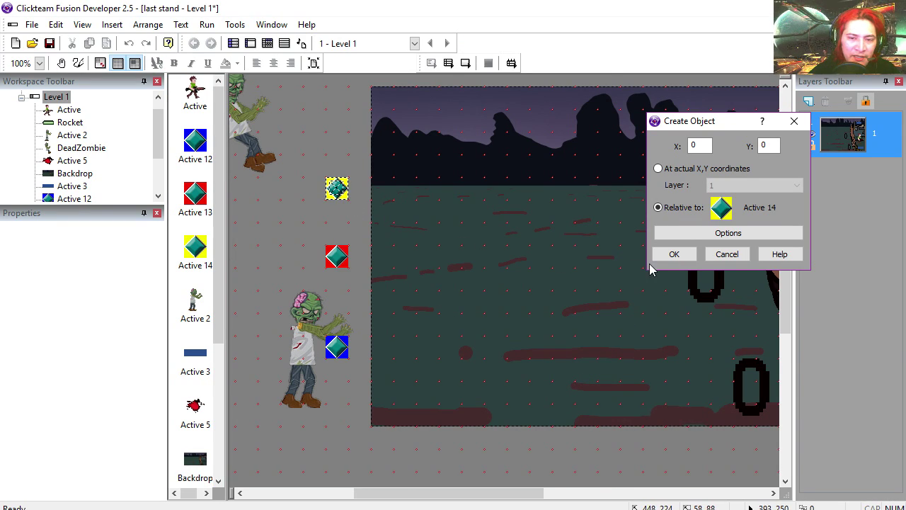
key("Return")
Delete the old black counter's actions from the three zombie spawn events
left_click_drag(612, 173, 647, 185)
left_click_drag(622, 234, 638, 278)
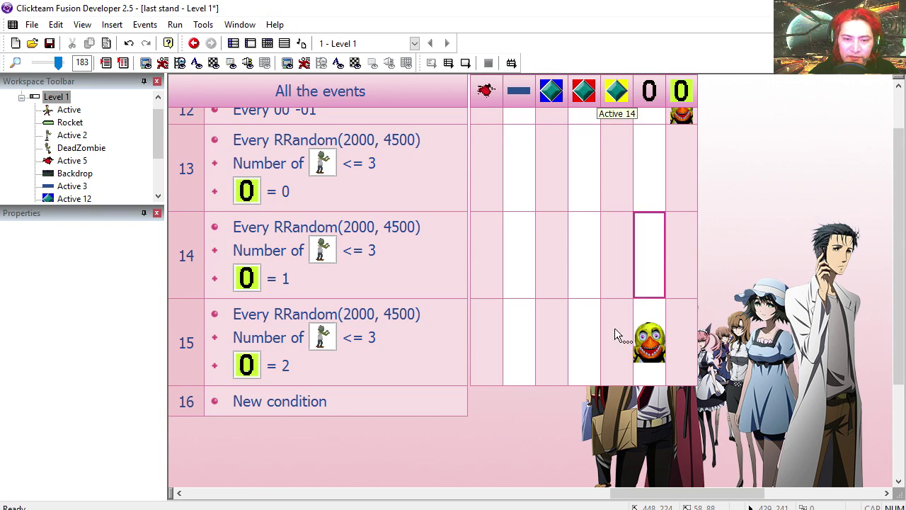
left_click_drag(615, 329, 635, 374)
Test-run the current frame and walk the player up and down behind the barricade to watch where zombies spawn
left_click(448, 63)
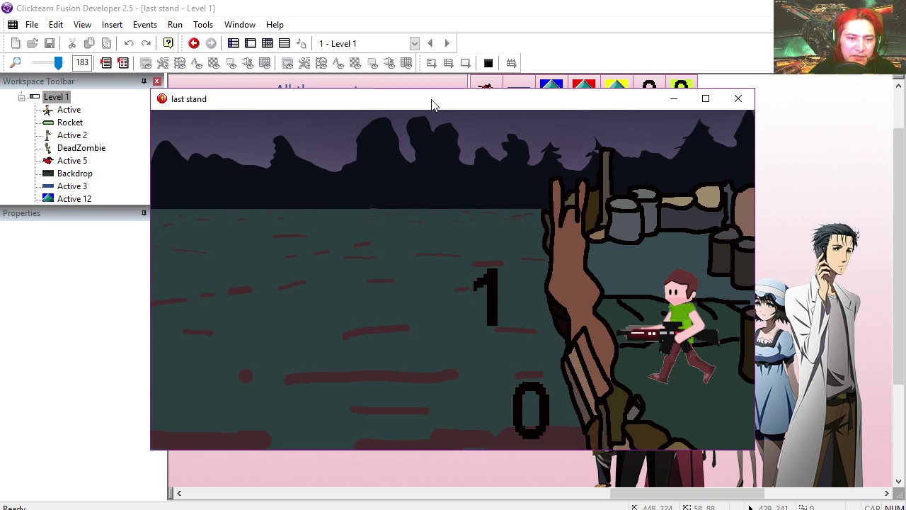
key("Up")
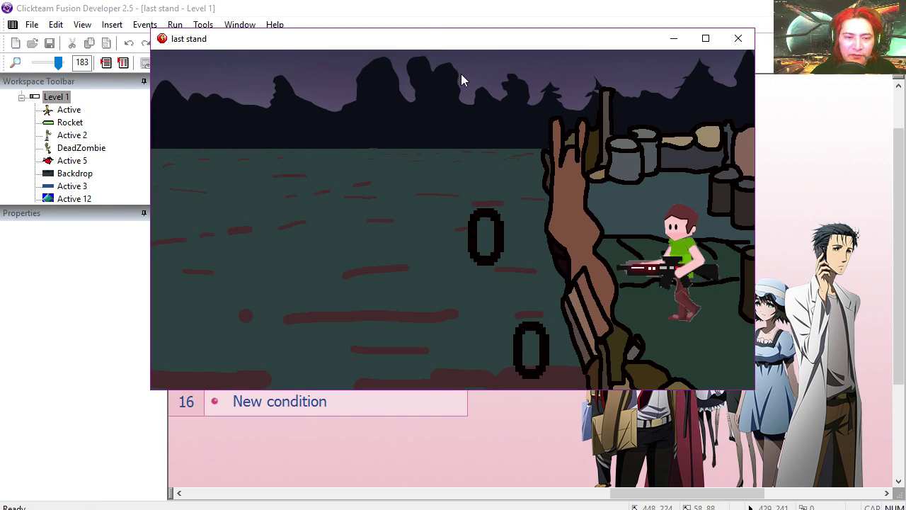
key("Up")
key("Up")
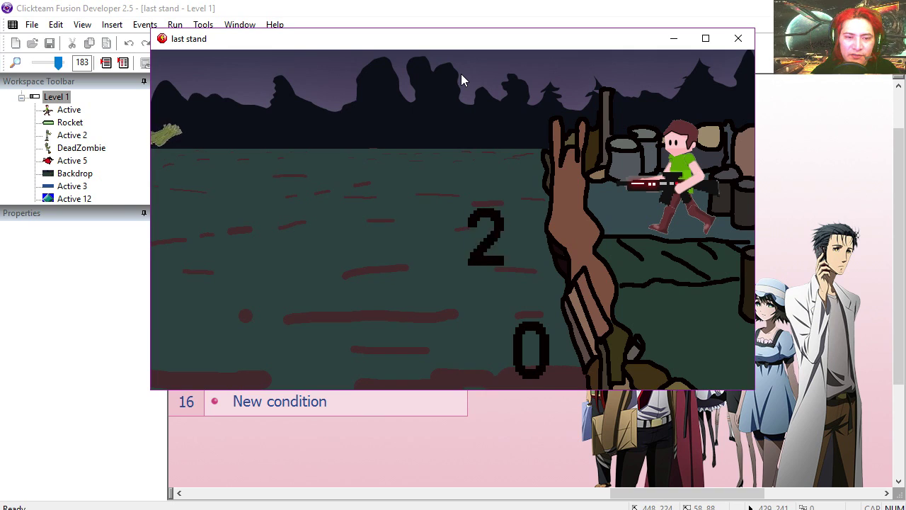
key("Down")
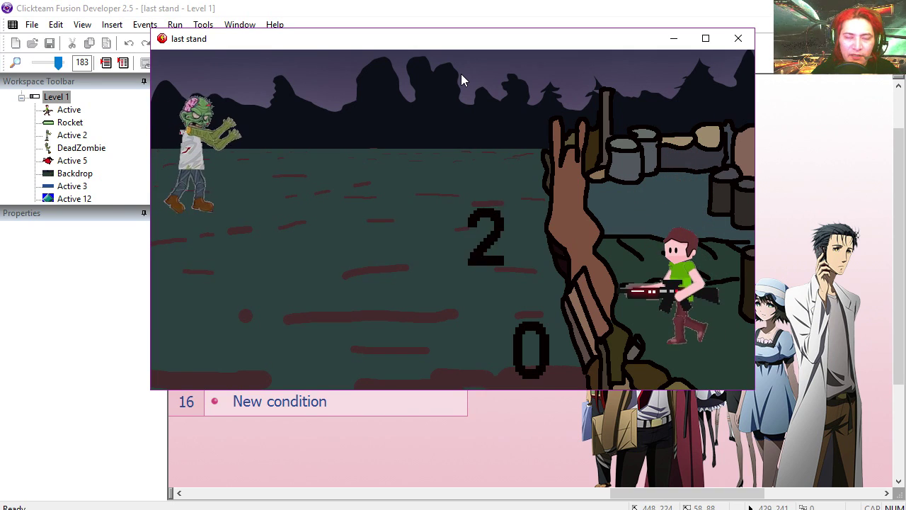
Move the player to the upper lane and fire a burst of rockets at the zombies approaching there
key("Up")
key("space")
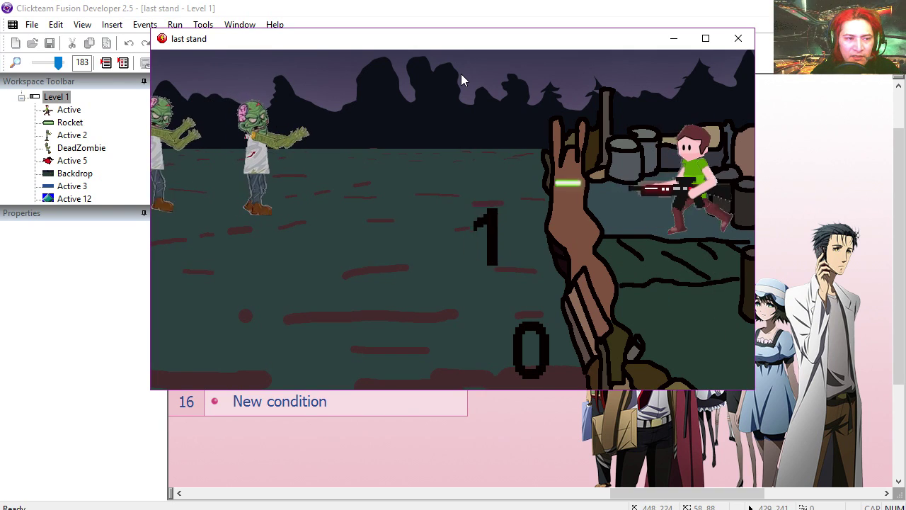
key("space")
key("space")
key("space")
key("space")
key("space")
key("space")
key("space")
key("space")
key("space")
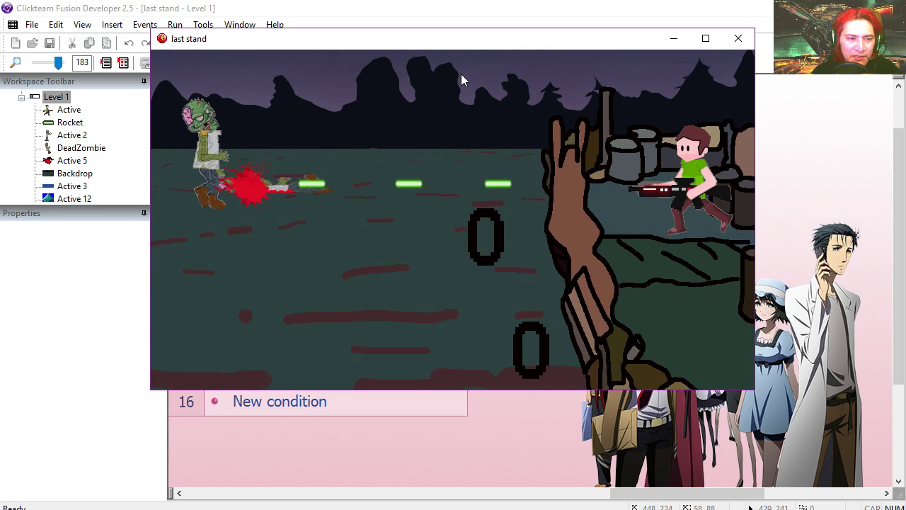
Keep switching the player between the upper and lower lanes, shooting the zombies that spawn at the different markers
key("Down")
key("Up")
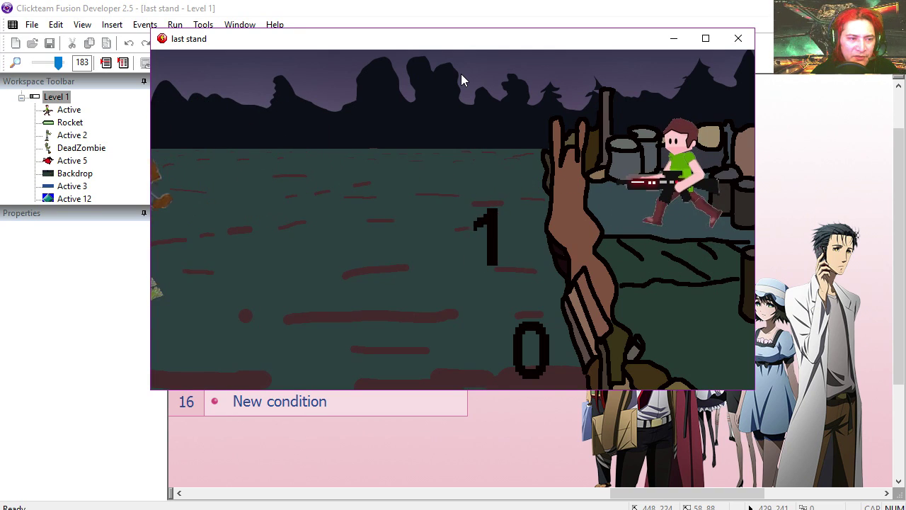
key("Down")
key("space")
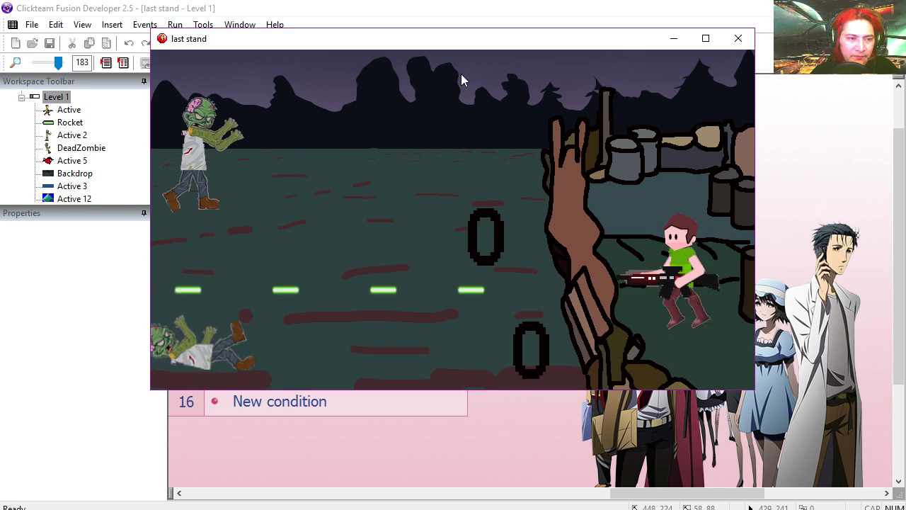
key("Up")
key("Up")
key("space")
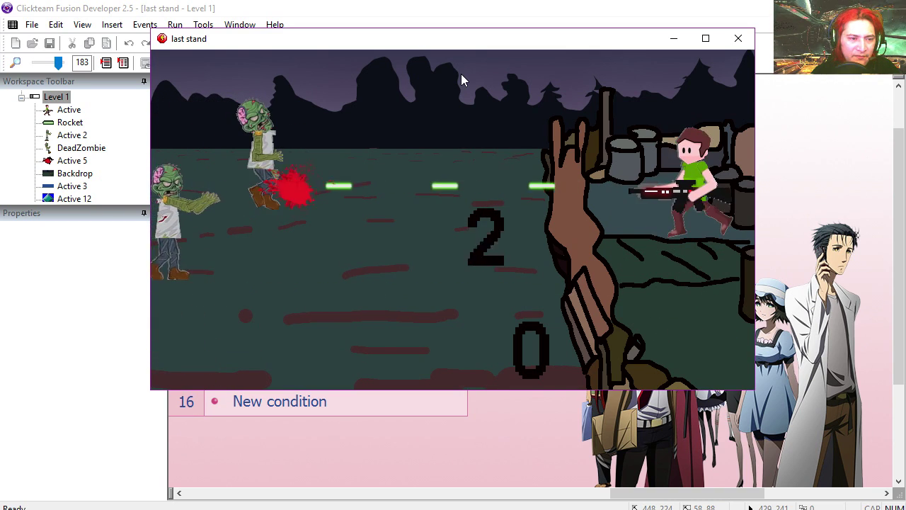
key("Down")
key("space")
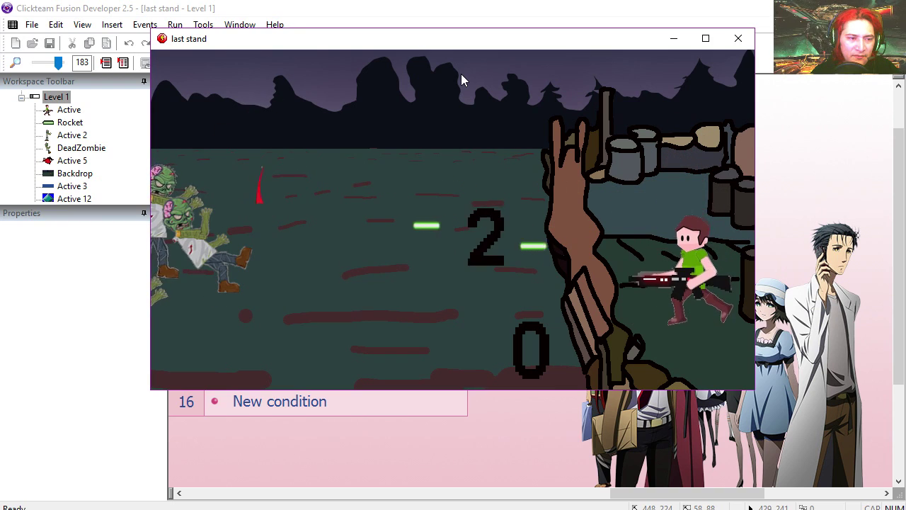
key("Up")
key("space")
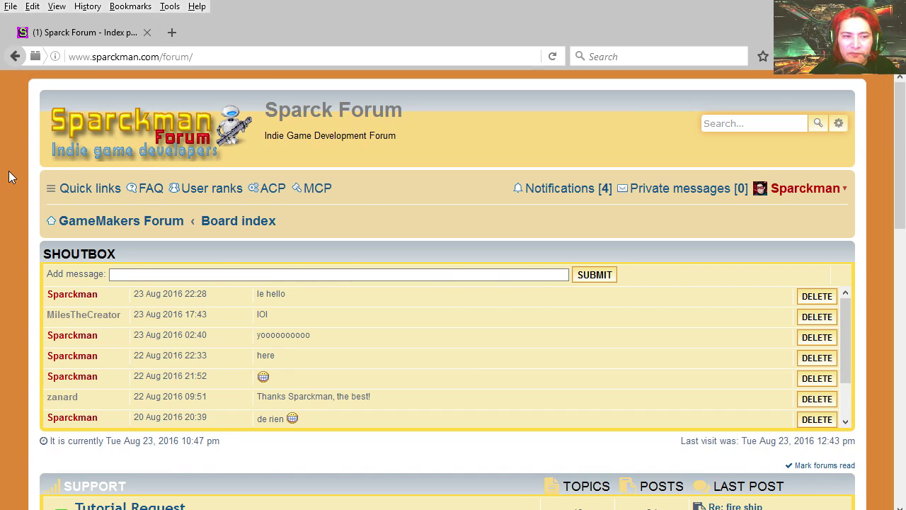
Switch to the Sparck Forum website in the browser and look through the board index's Support and Game Development sections
scroll(9, 177, "down", 3)
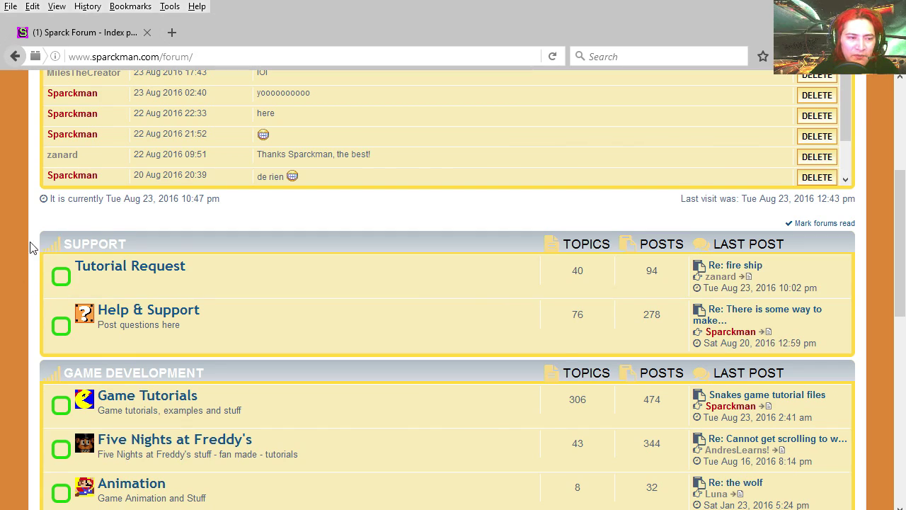